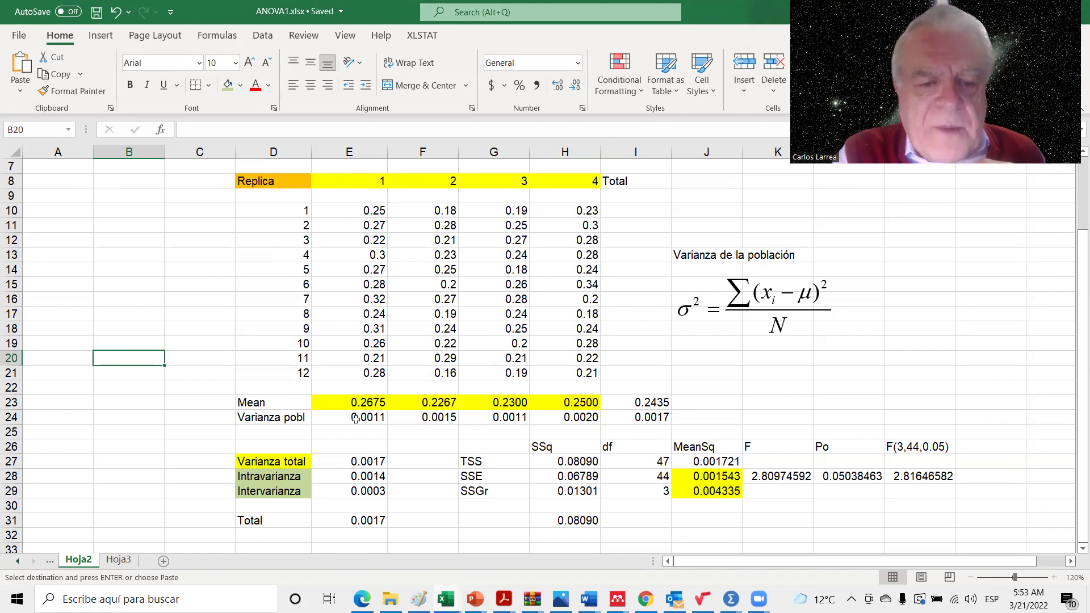
Examine the mean formulas for the four replica columns and the overall total in row 23, tracing the data ranges they reference
click(370, 405)
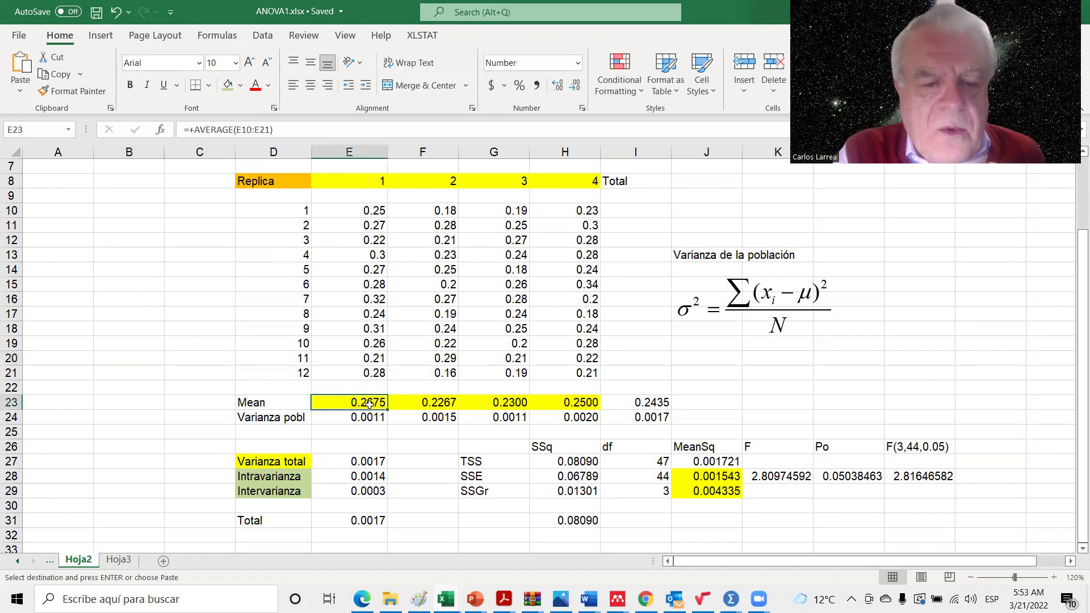
click(228, 130)
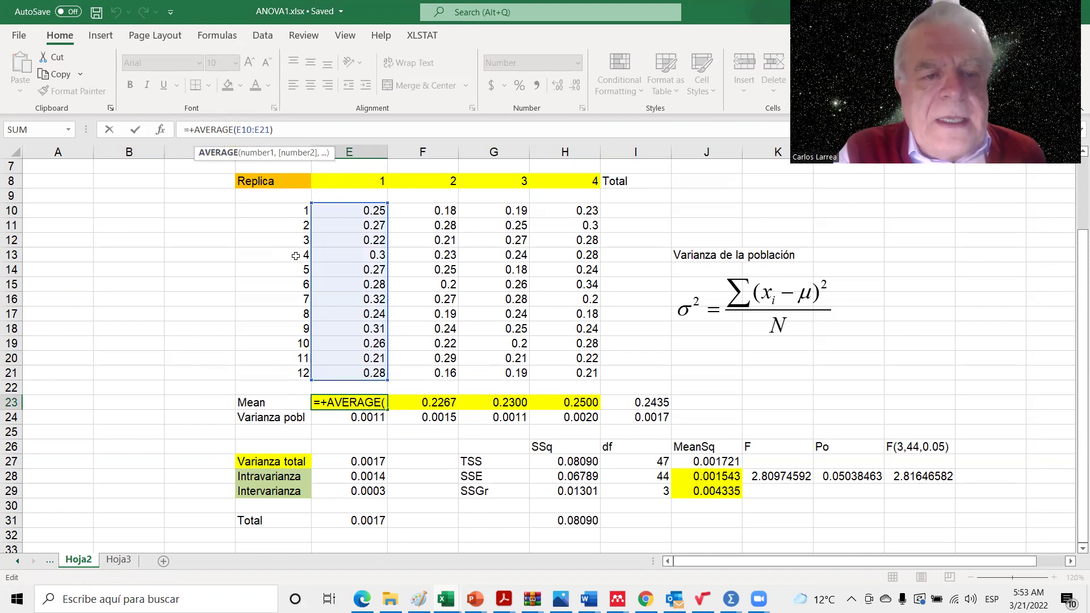
key(Return)
click(368, 400)
click(438, 403)
click(506, 405)
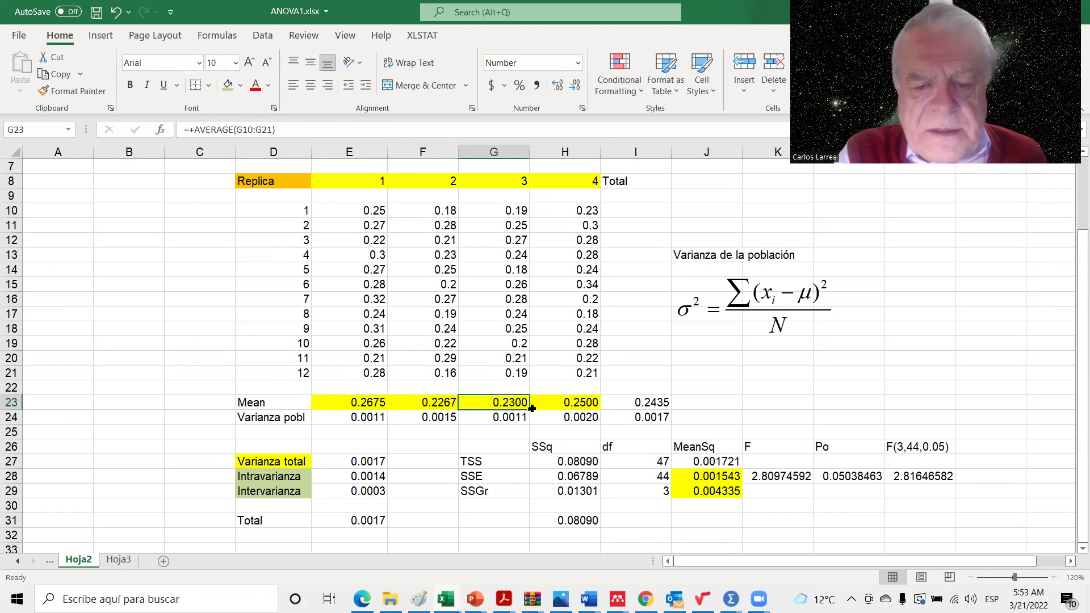
click(576, 401)
click(229, 132)
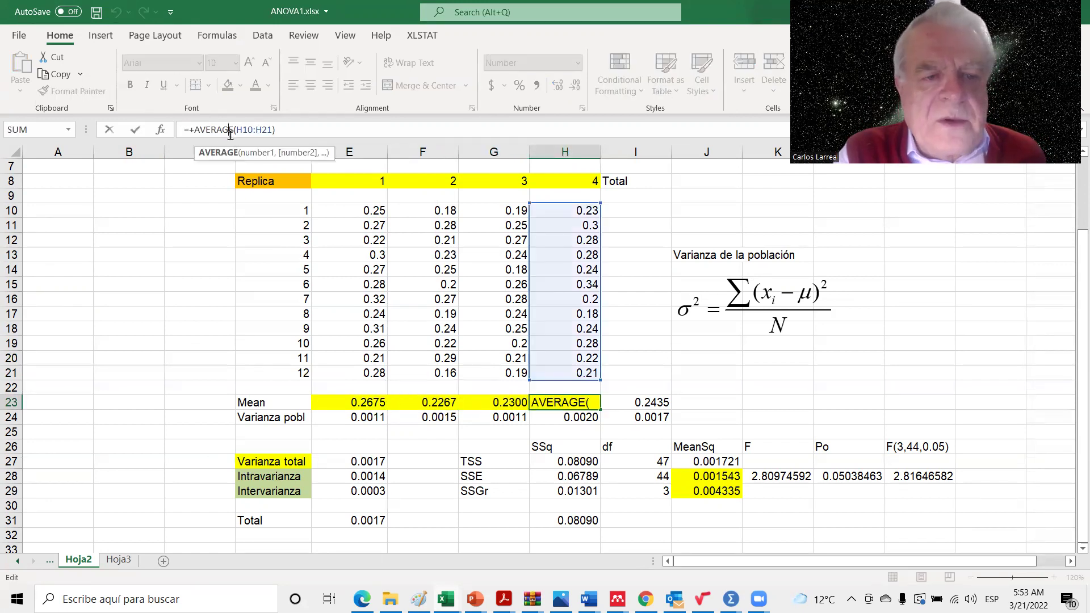
click(656, 402)
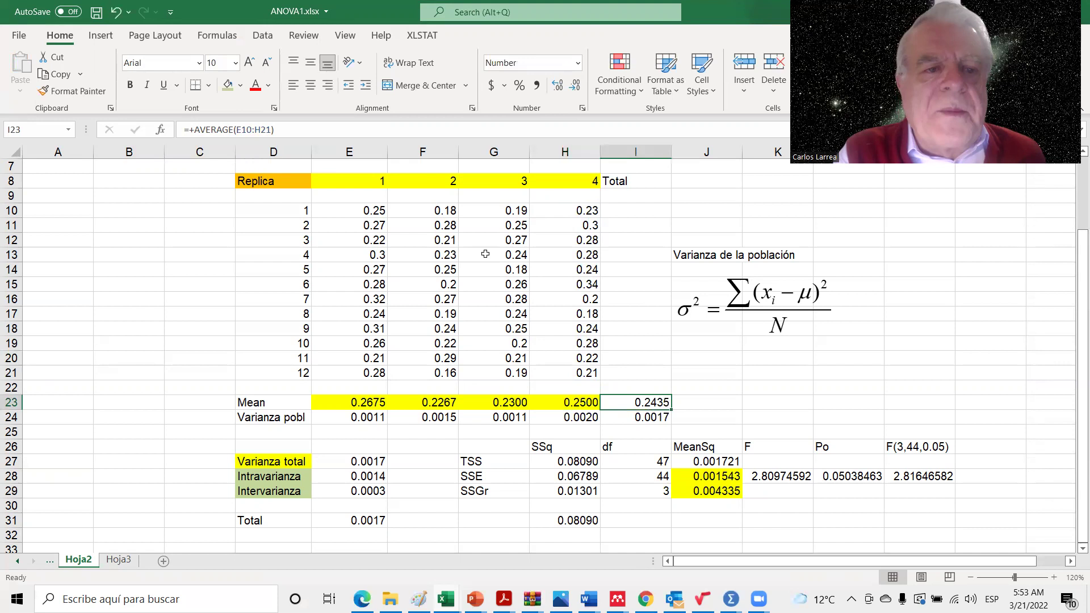
click(229, 129)
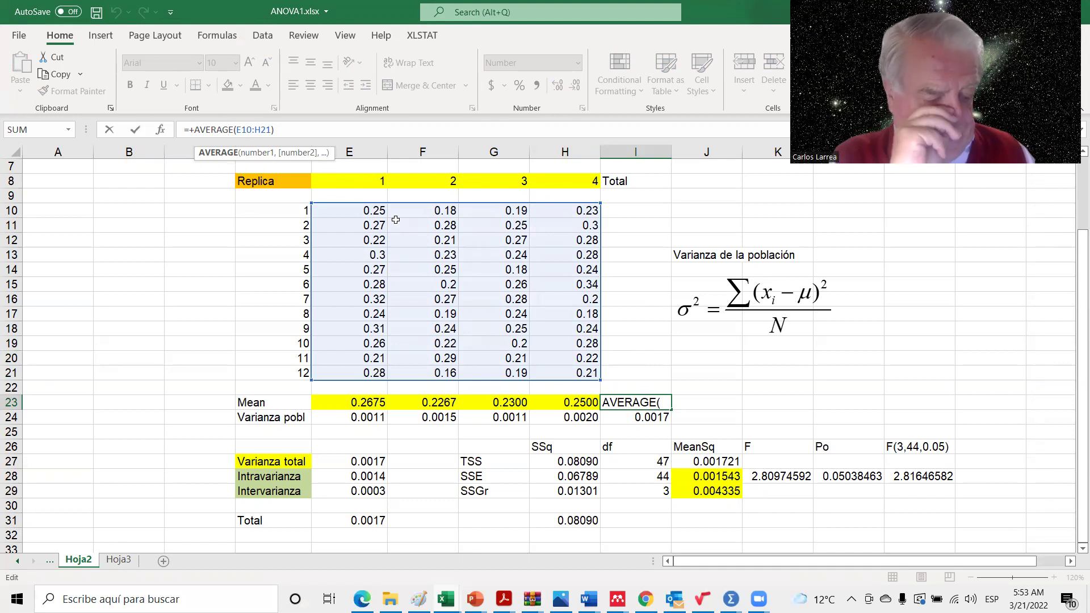
click(638, 331)
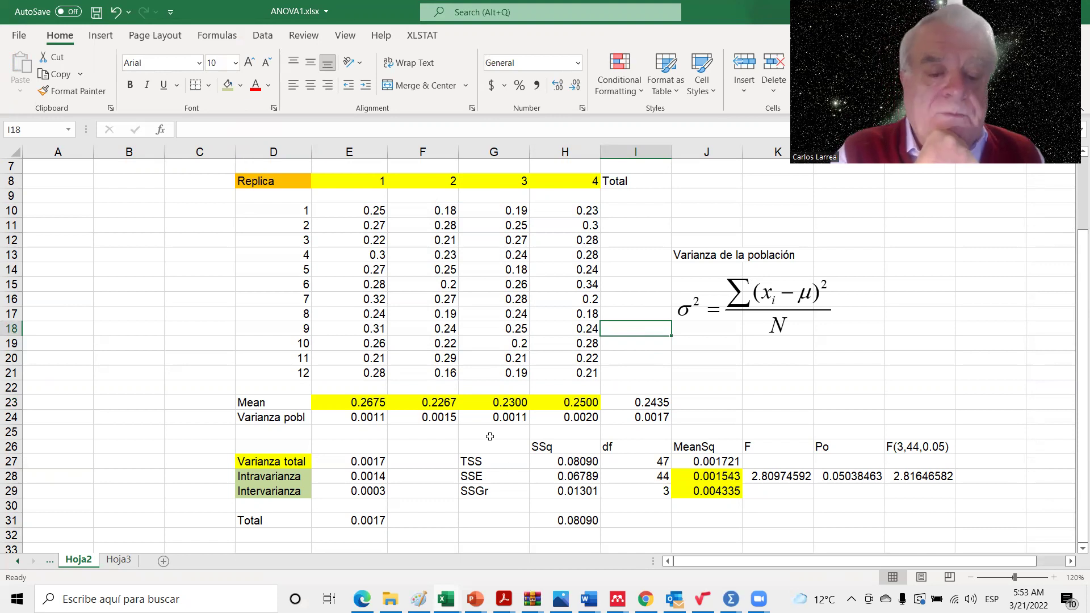
Examine the population variance formulas in row 24 for each replica column and trace the range behind the total
click(366, 419)
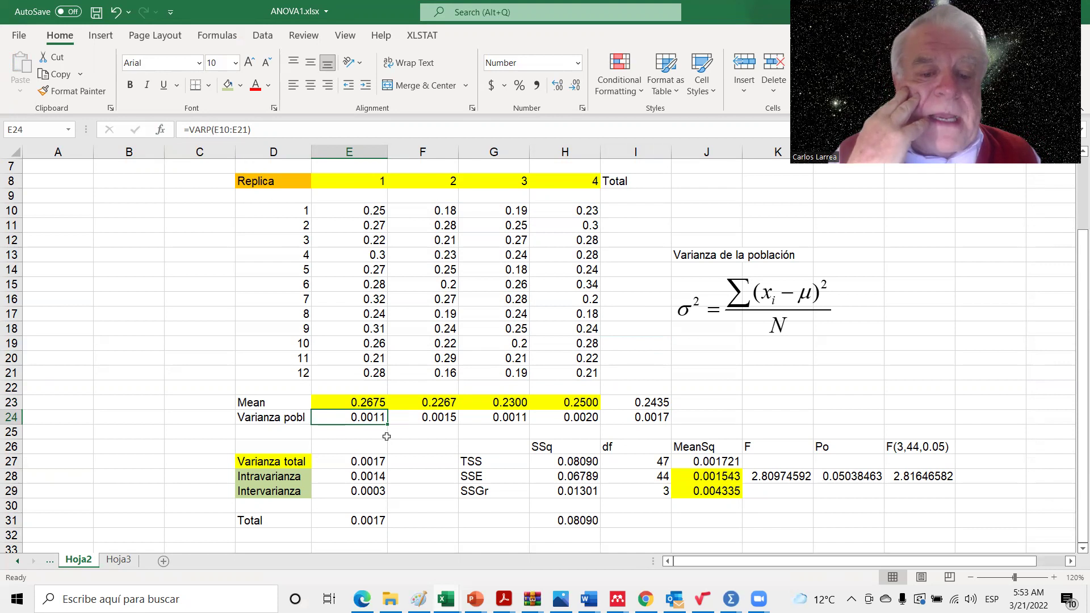
click(441, 414)
drag(511, 417, 579, 419)
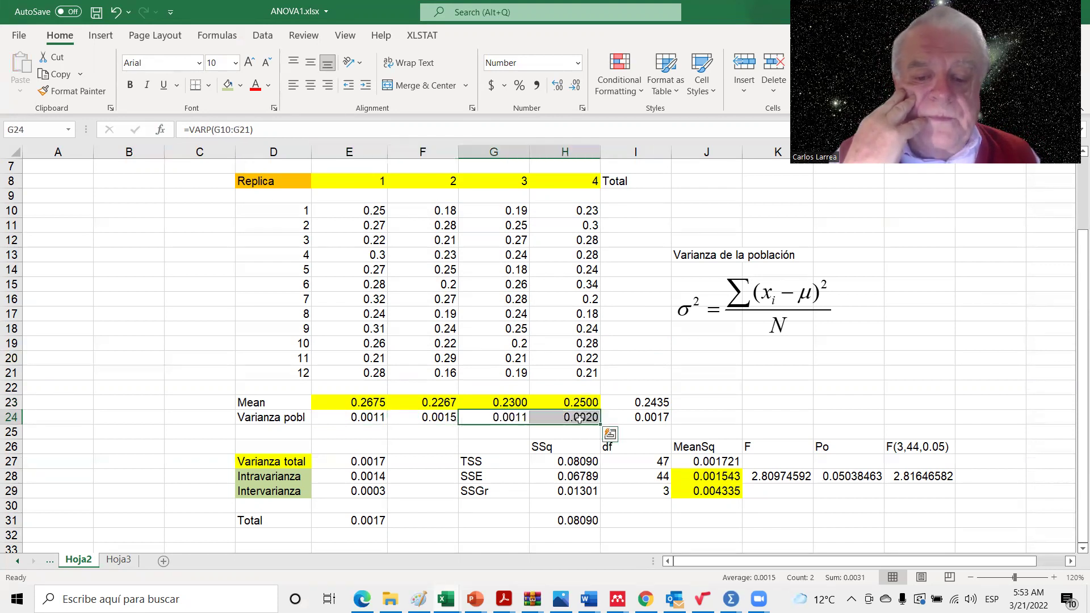
click(579, 417)
click(635, 417)
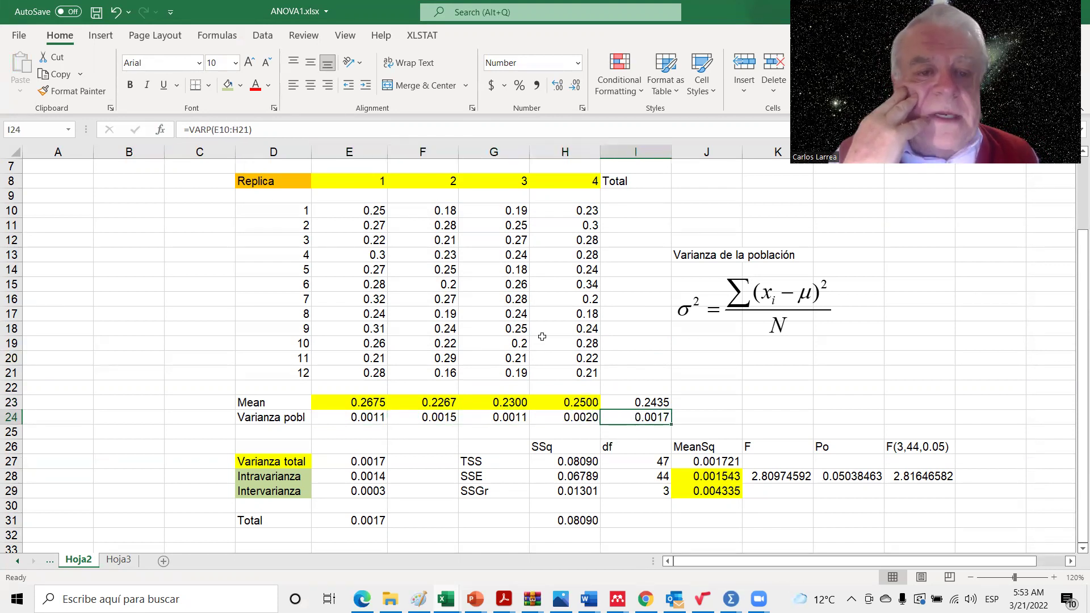
click(224, 130)
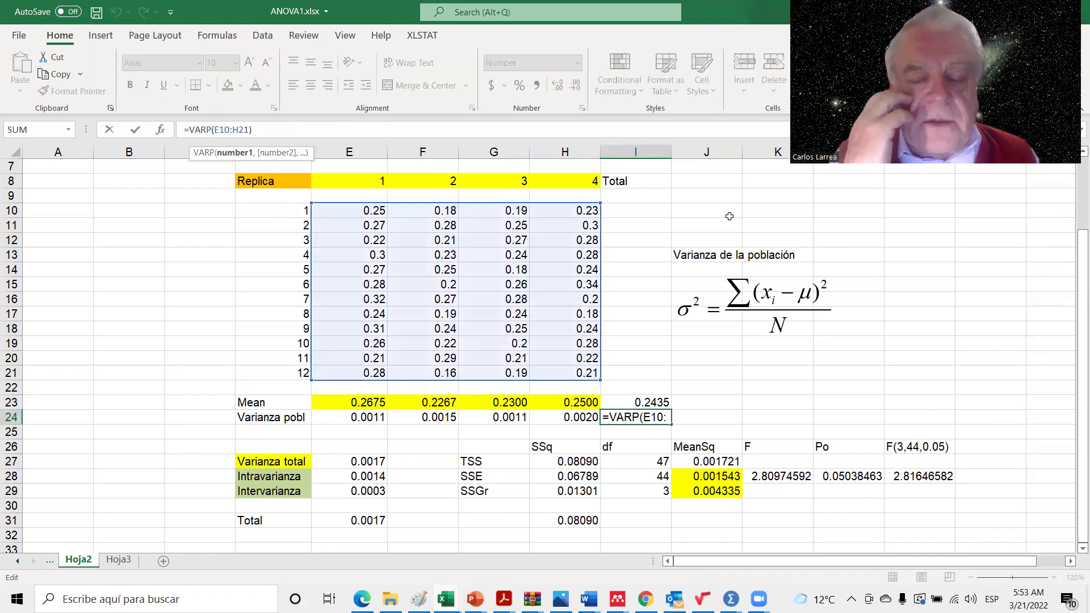
click(714, 201)
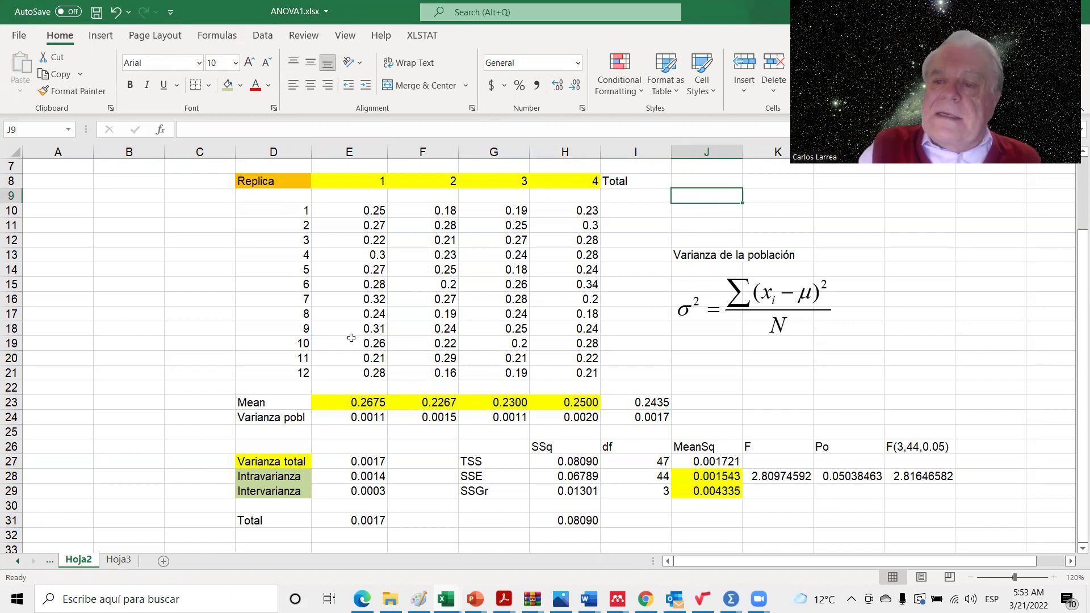
Review the first column's mean and compare the four columns' population variances in E24:H24 with the overall variance in I24
click(372, 404)
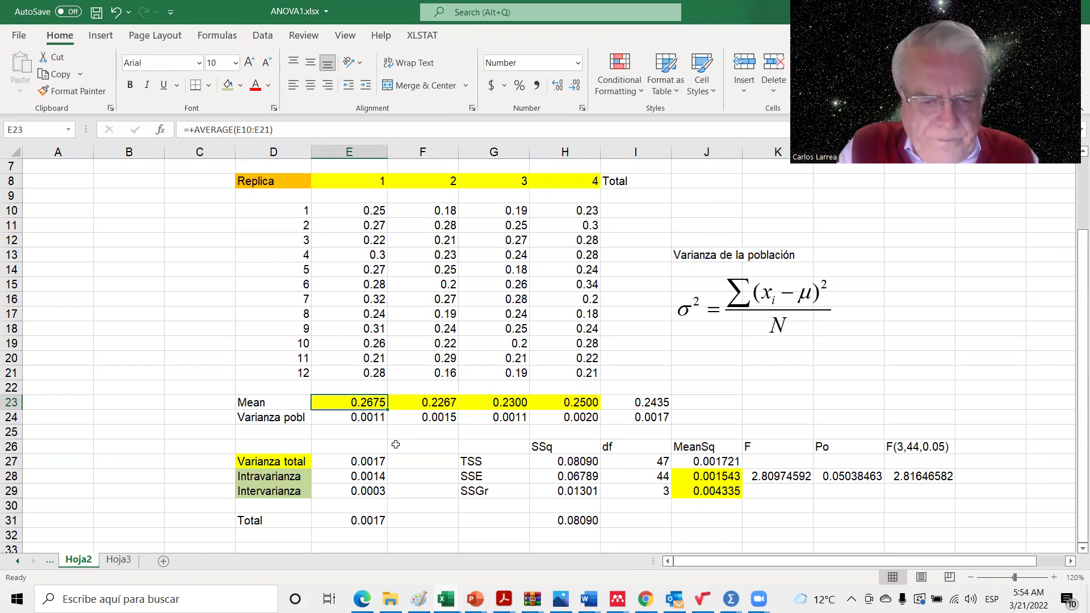
click(362, 418)
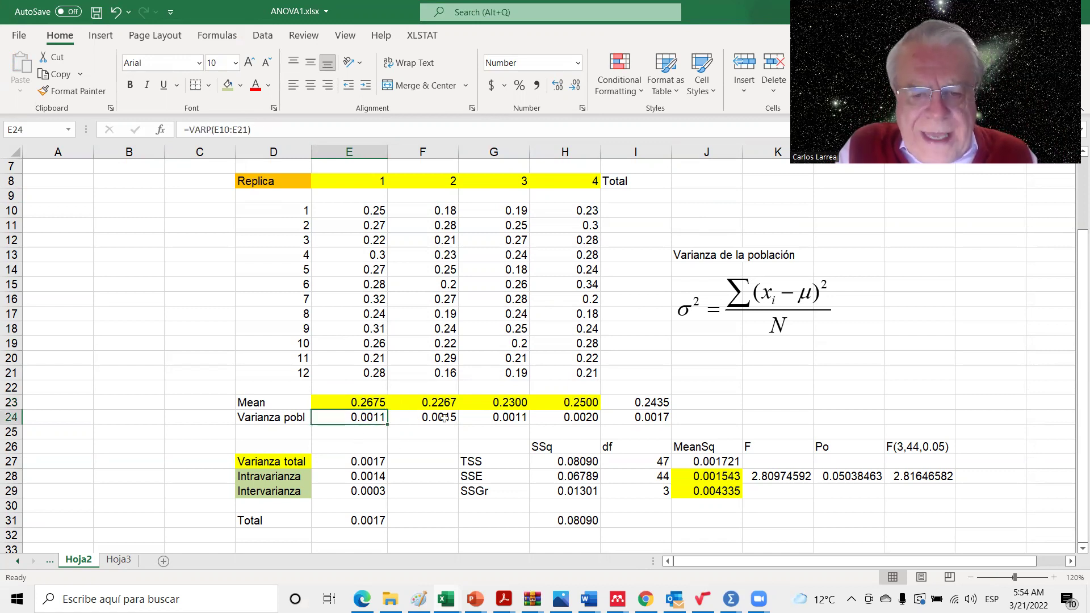
click(443, 418)
click(510, 419)
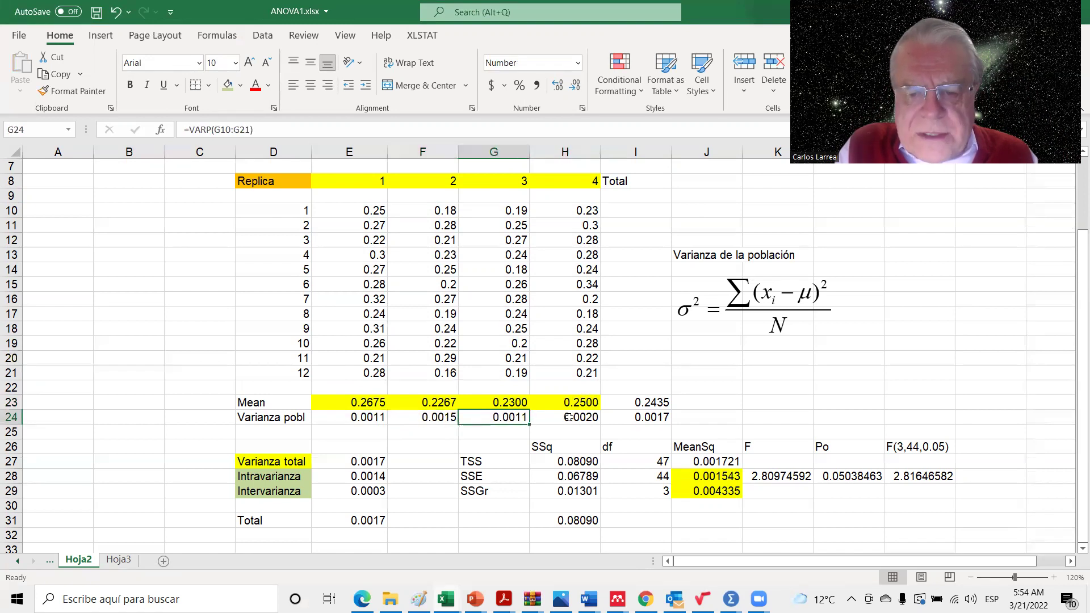
click(568, 418)
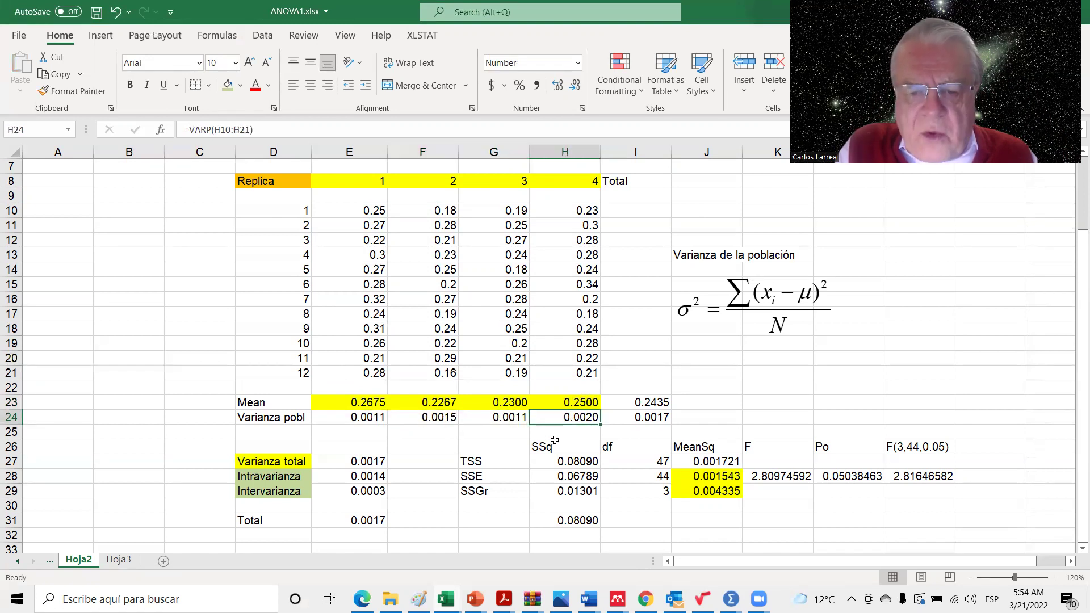
click(643, 419)
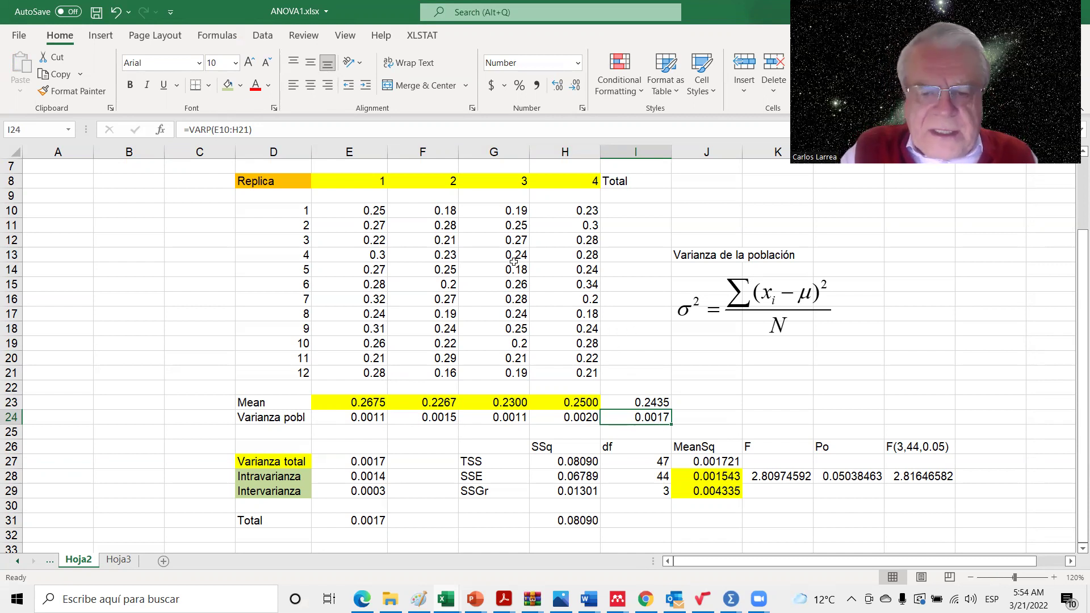
click(363, 417)
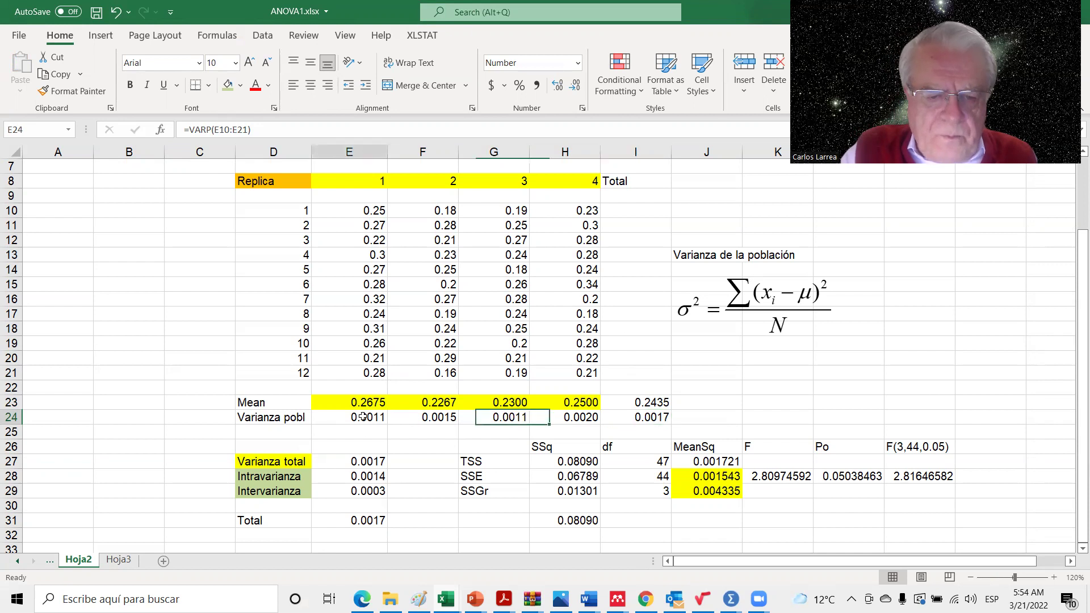
click(448, 418)
click(510, 421)
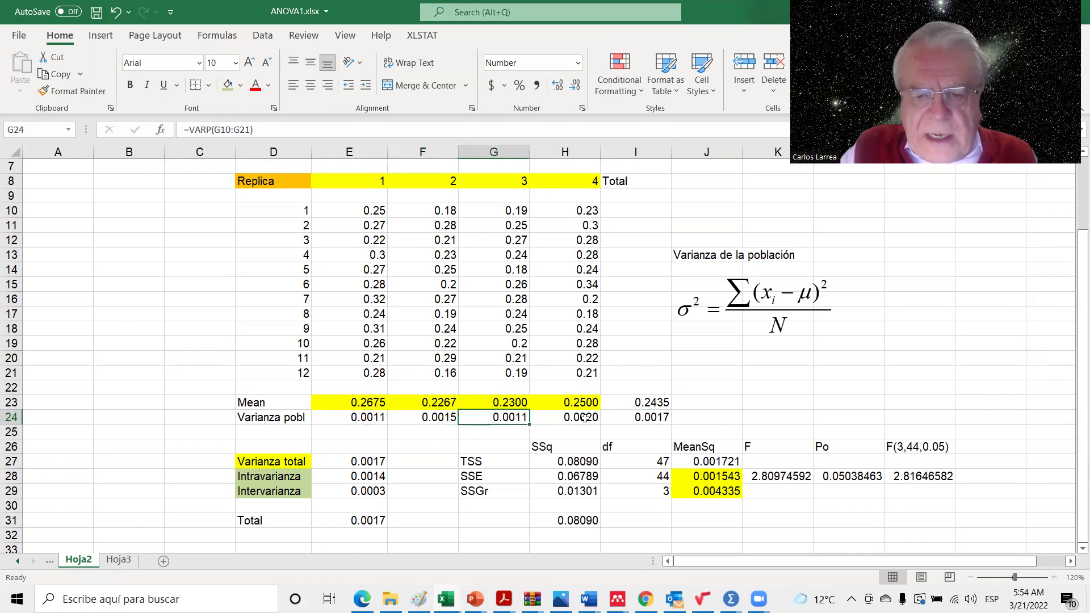
click(585, 418)
scroll(446, 429, down, 2)
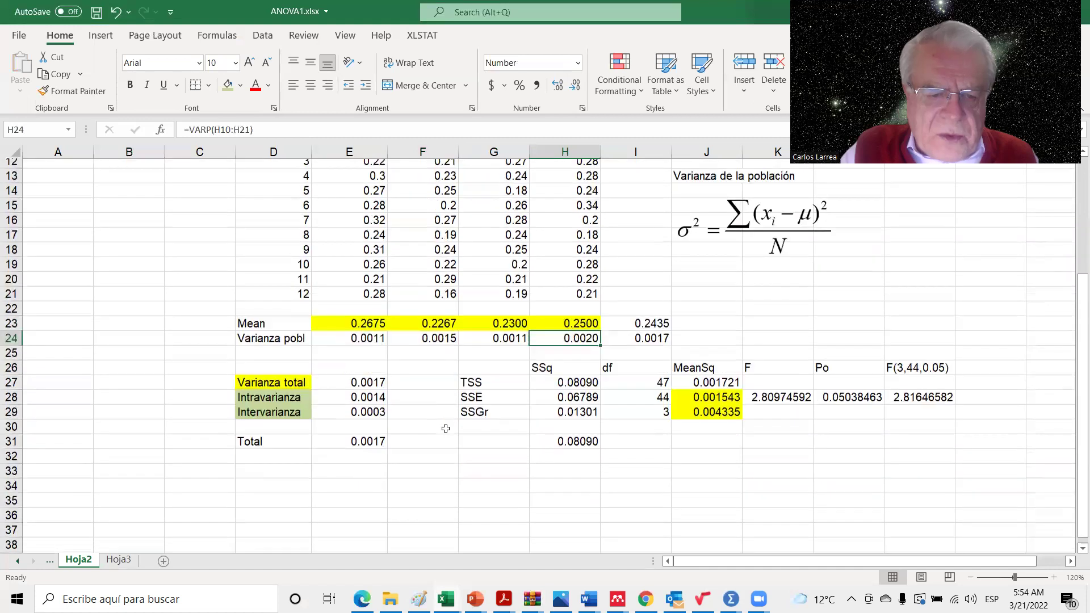
Trace the Varianza total value in E27 back to I24 and check the full data range its VARP formula covers
click(365, 372)
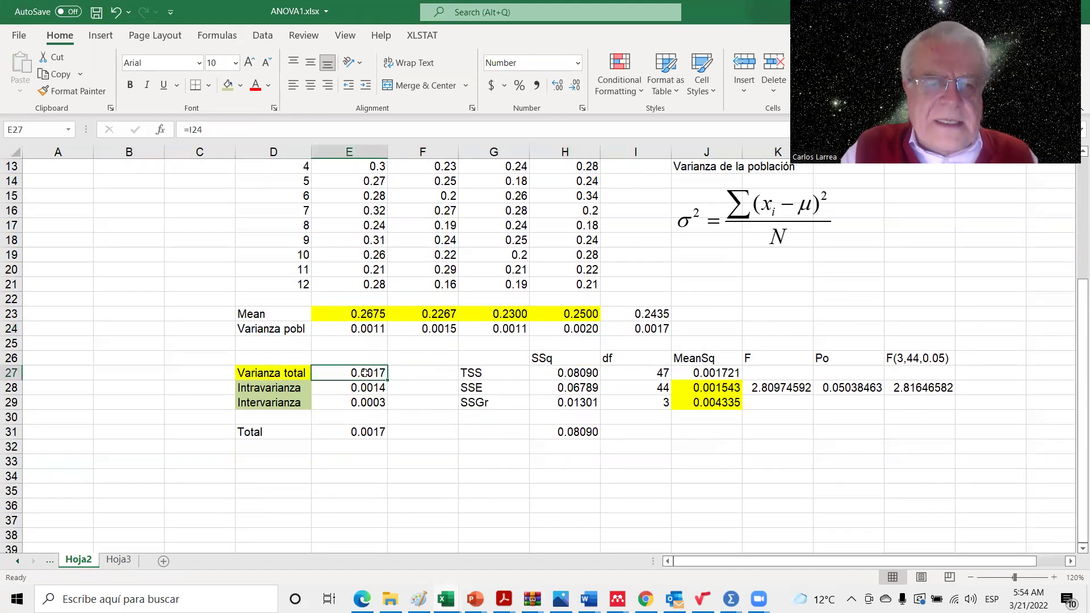
click(647, 330)
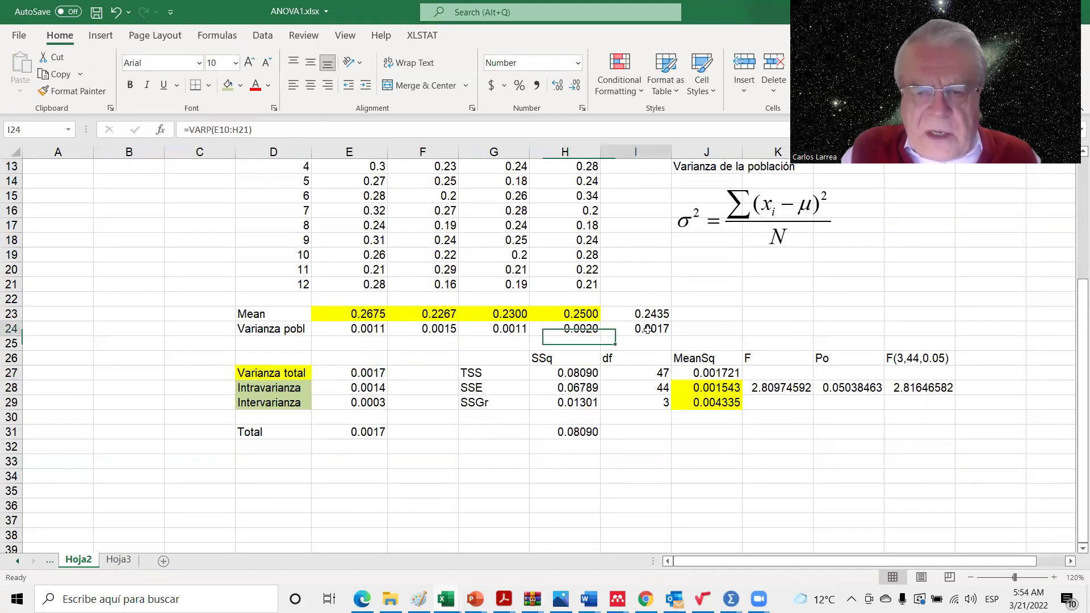
click(234, 130)
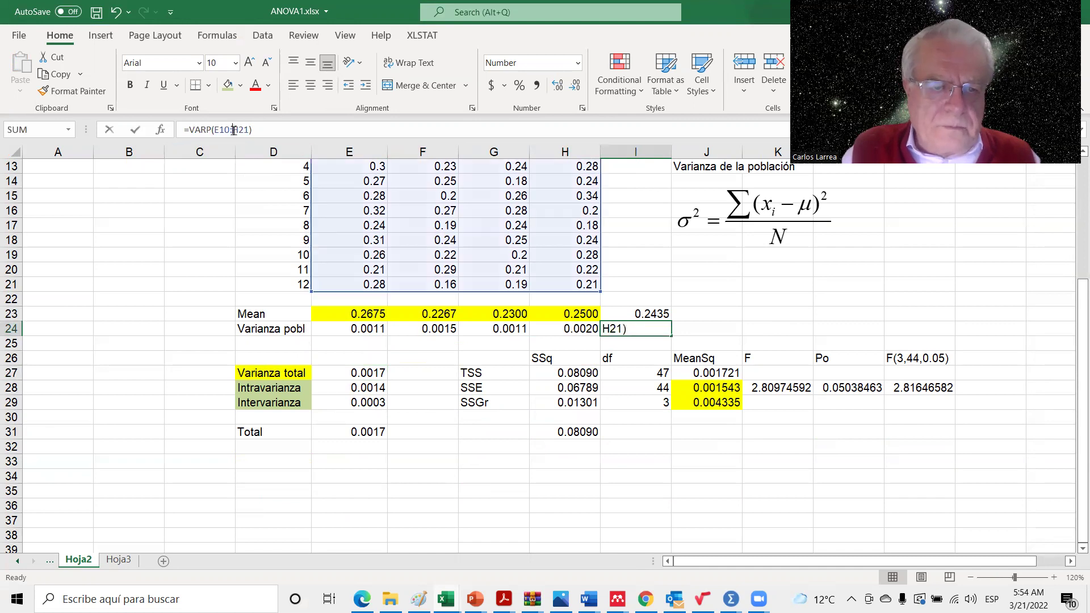
scroll(219, 189, up, 2)
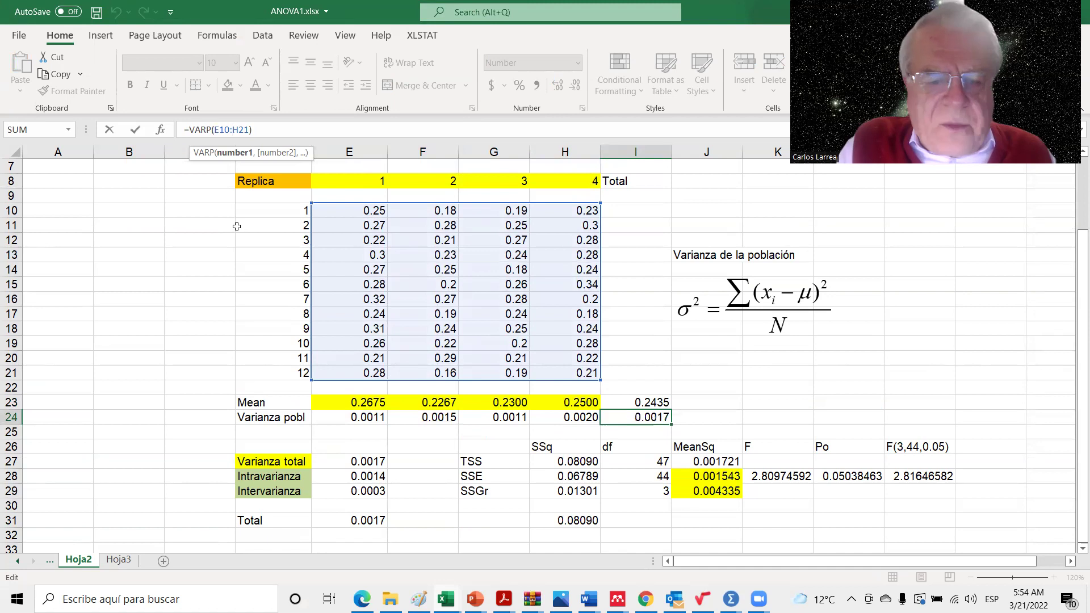
scroll(236, 223, down, 1)
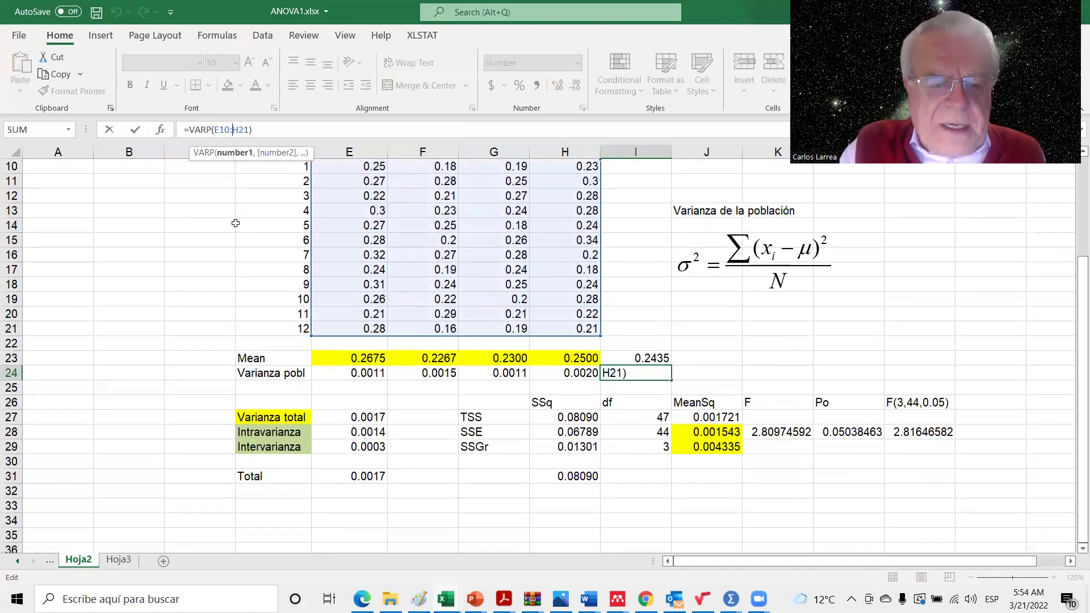
click(377, 418)
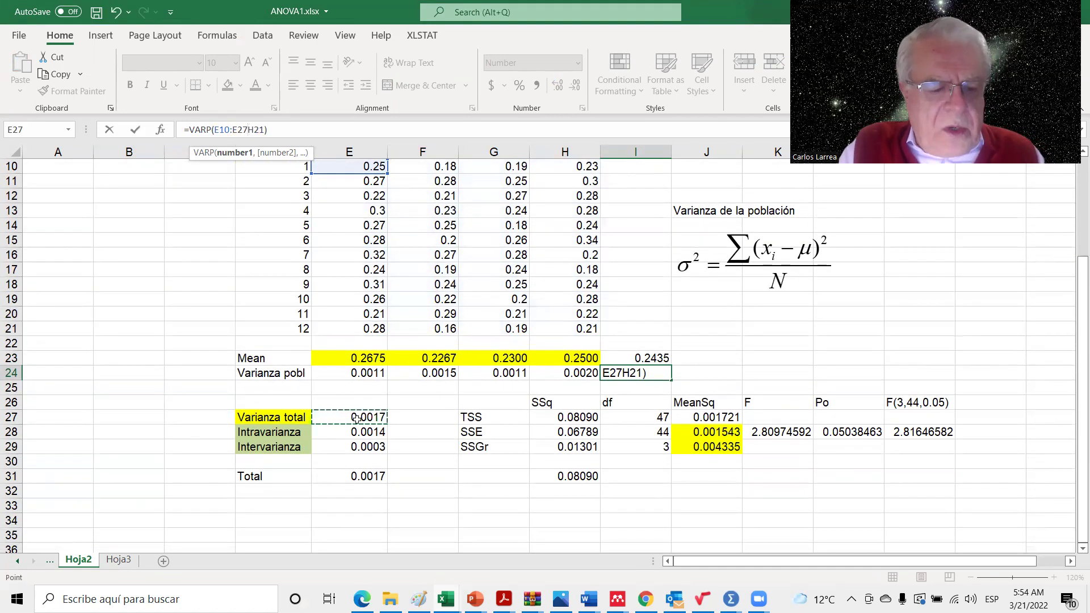
key(BackSpace)
key(BackSpace)
key(BackSpace)
key(Return)
Examine the Intravarianza and Intervarianza formulas in E28 and E29 and the formula adding them in the Total row
click(369, 433)
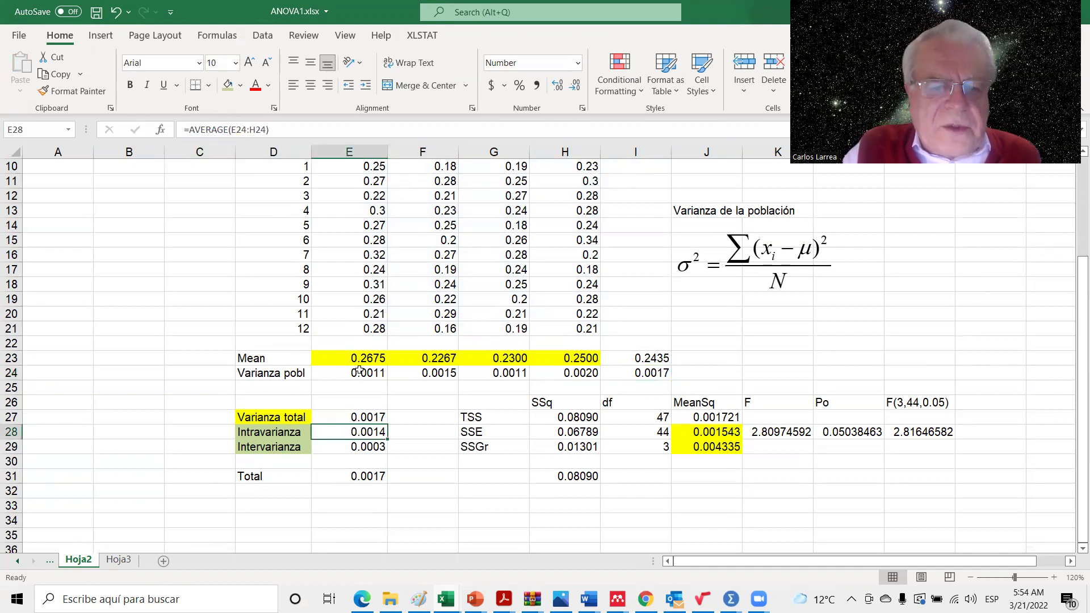
click(246, 130)
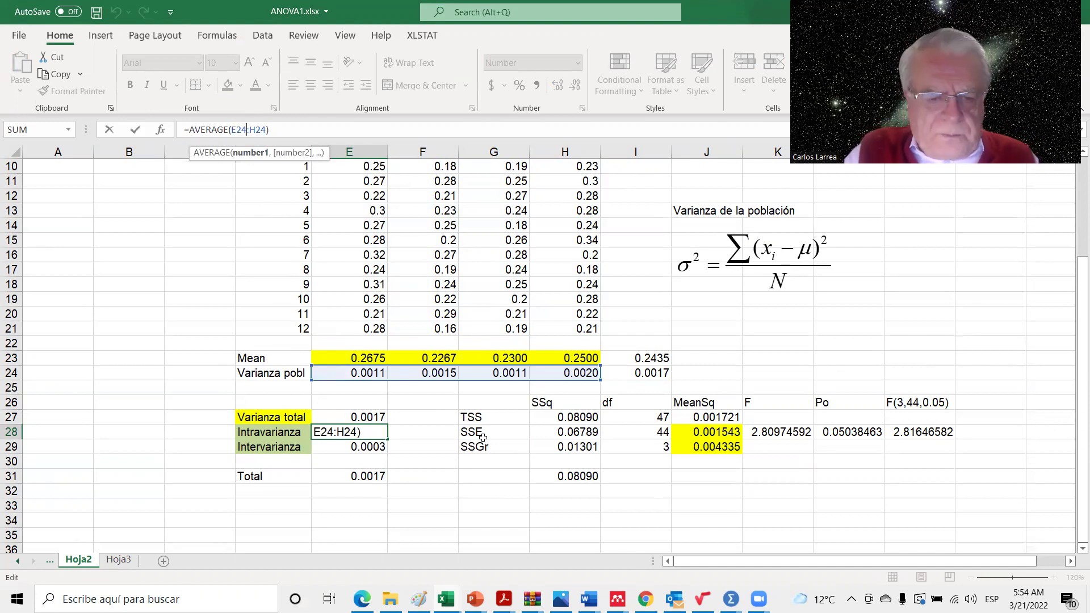
key(Escape)
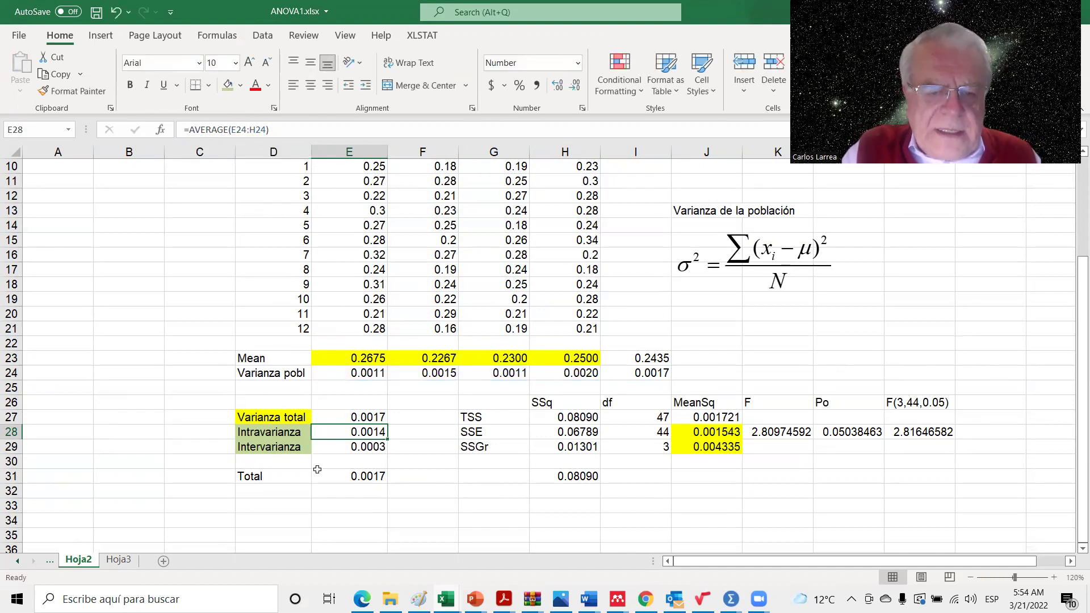
click(364, 446)
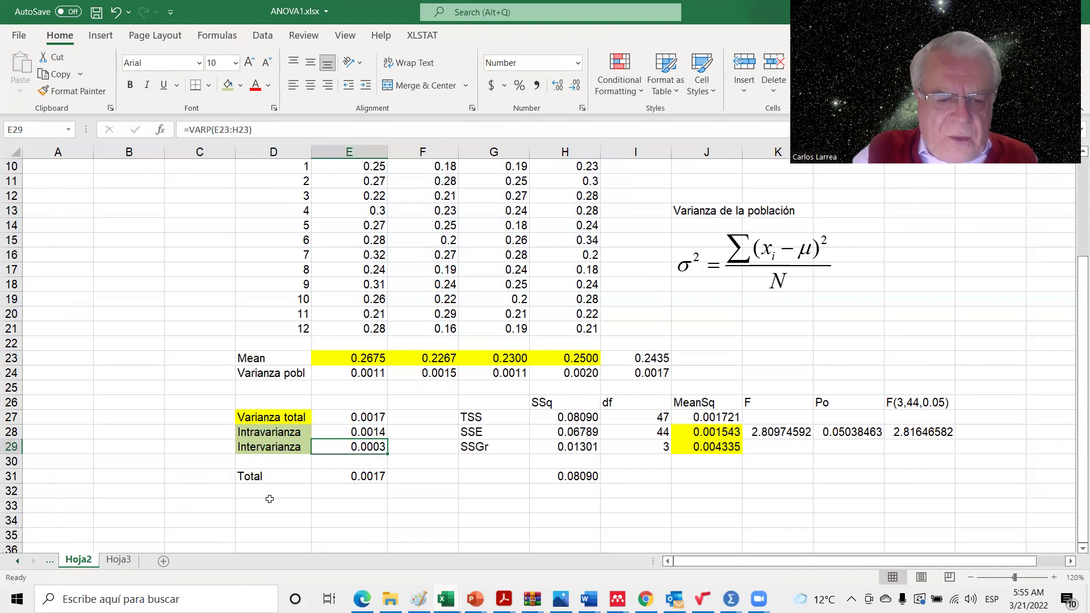
click(356, 429)
click(367, 448)
click(365, 432)
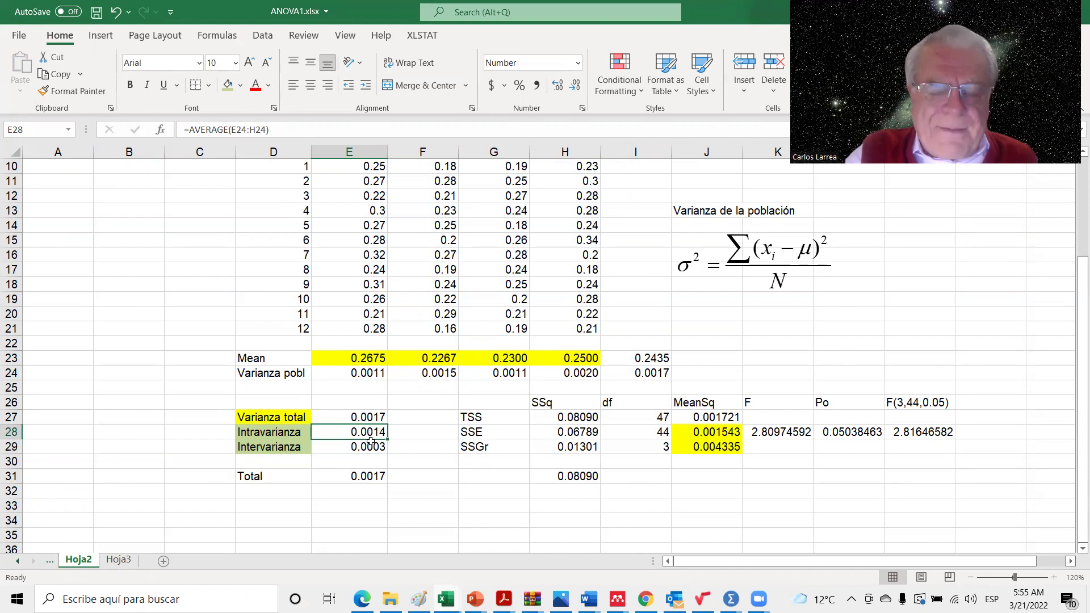
click(370, 449)
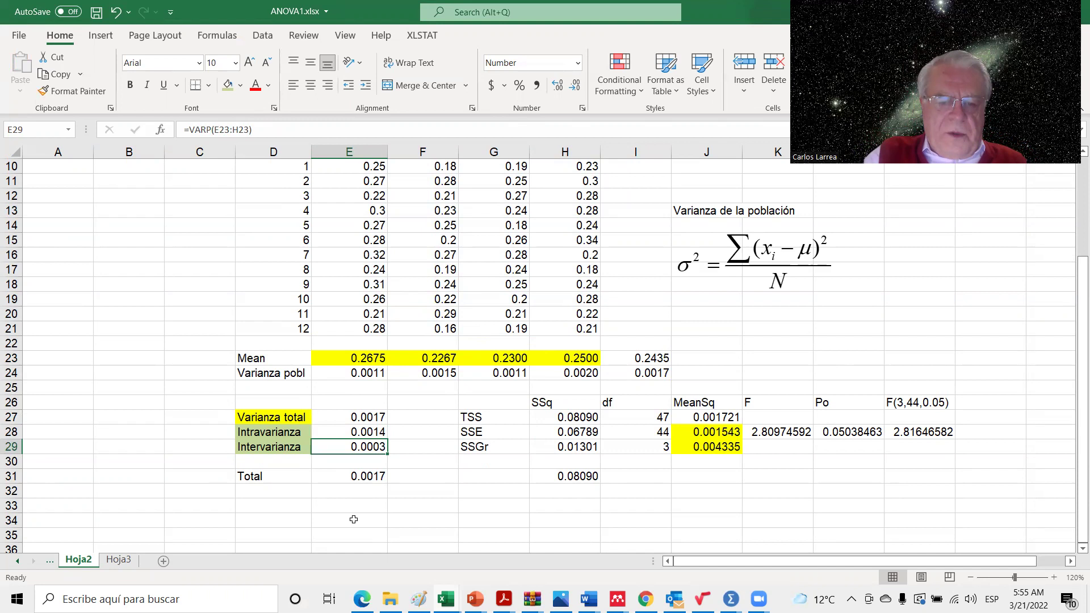
click(372, 475)
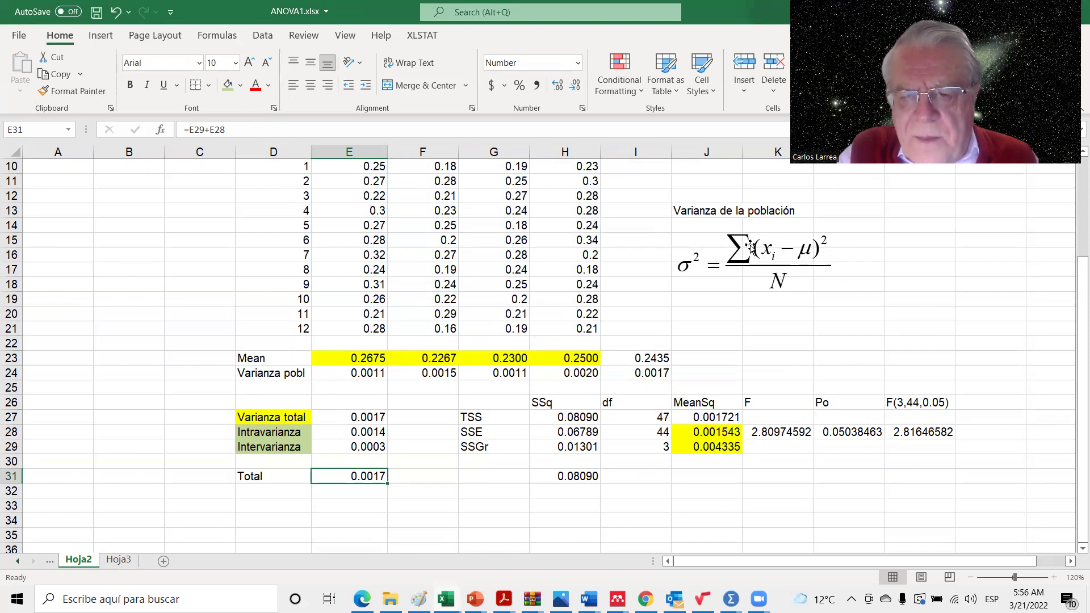
Go through the sum-of-squares labels TSS, SSE and SSGr of the ANOVA table in G27:G29
click(467, 415)
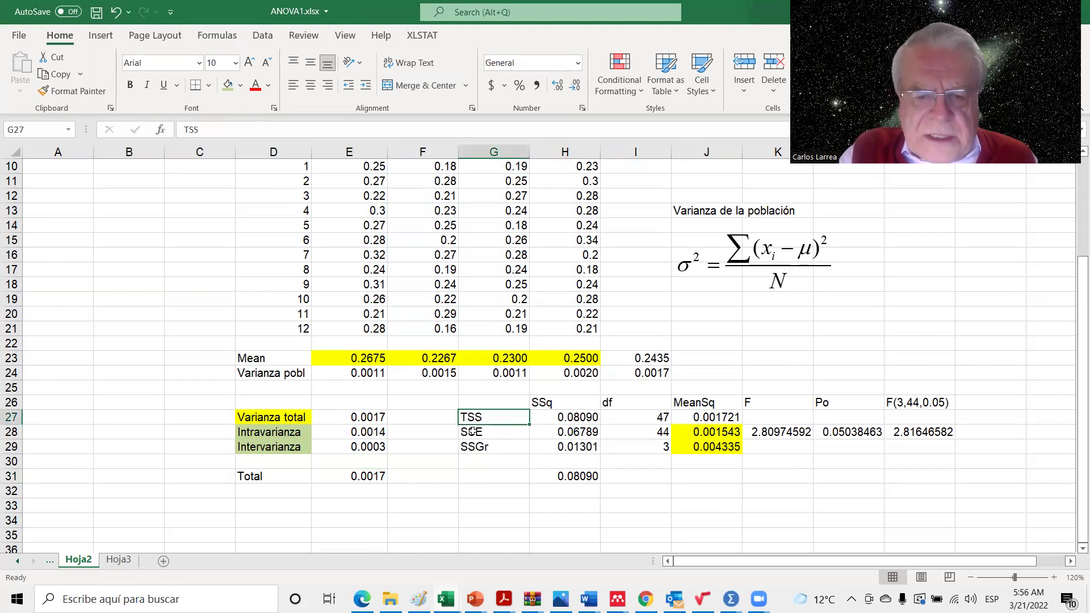
click(475, 434)
click(482, 450)
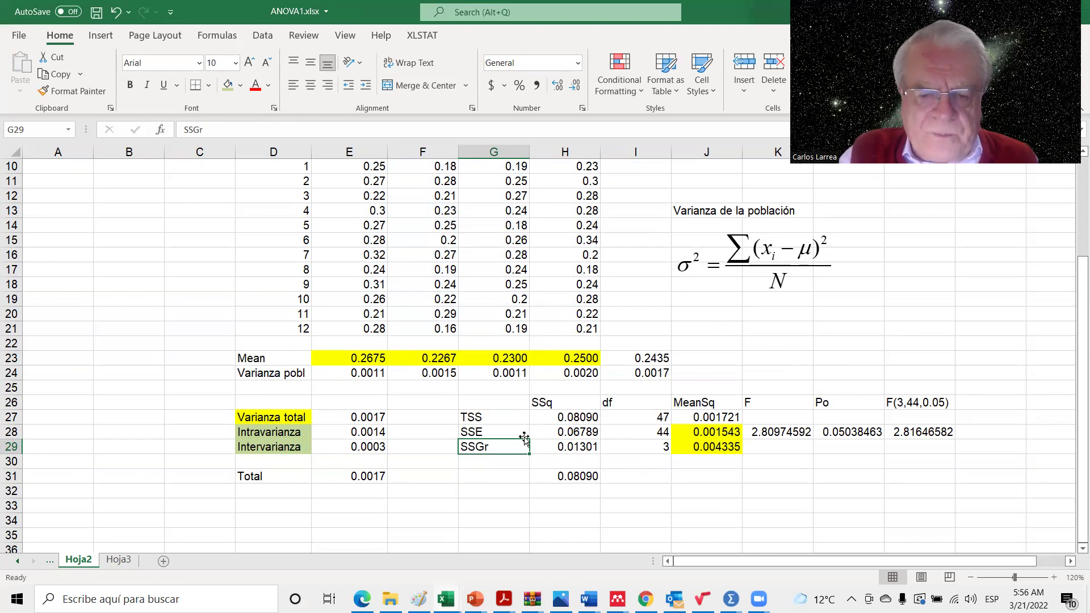
Revisit the TSS, SSE and SSGr labels in G27:G29 one by one against the population variance formula
click(475, 419)
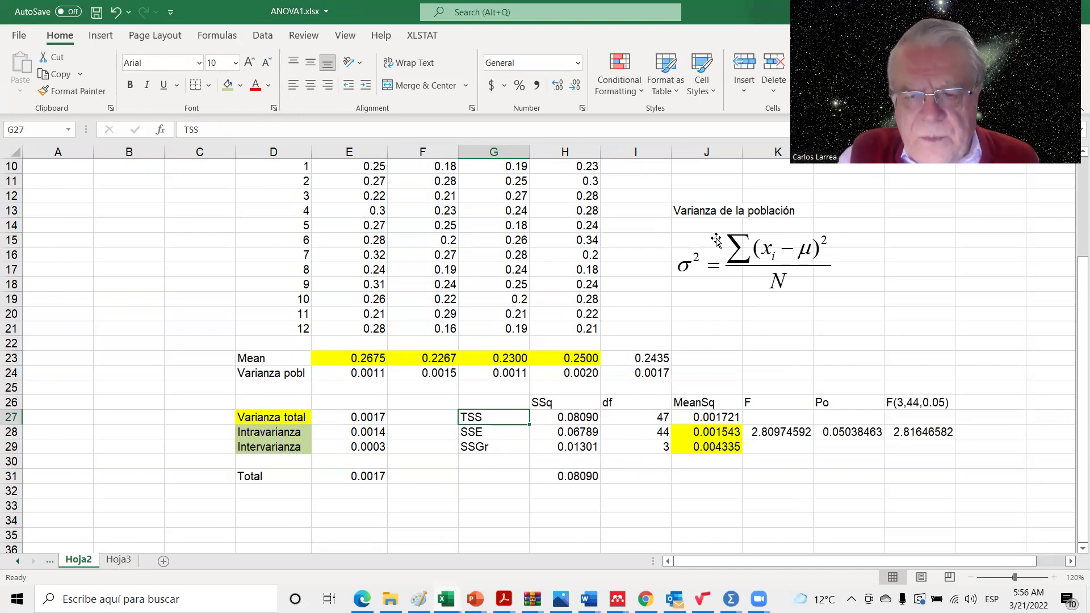
click(472, 433)
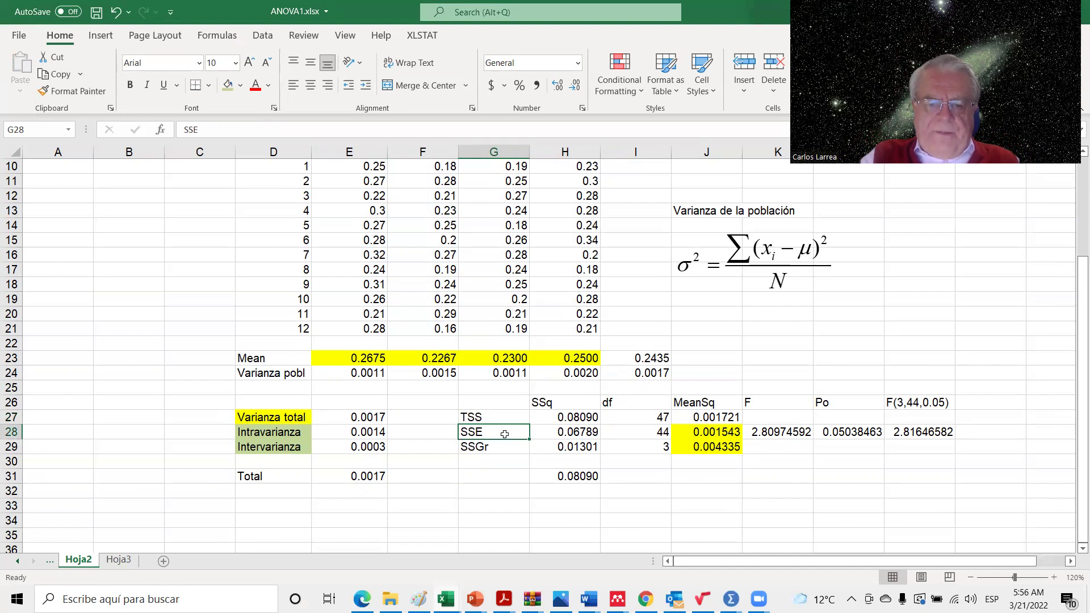
click(481, 448)
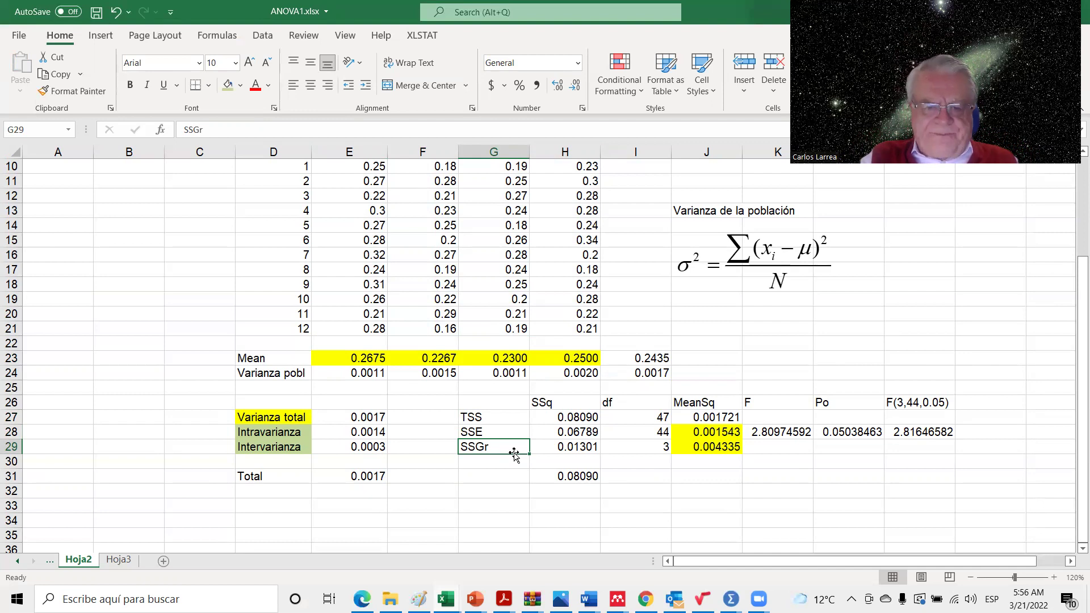
Examine the SSq formulas in H27:H29 and trace how each derives from the variances in E27:E29
click(574, 419)
click(357, 417)
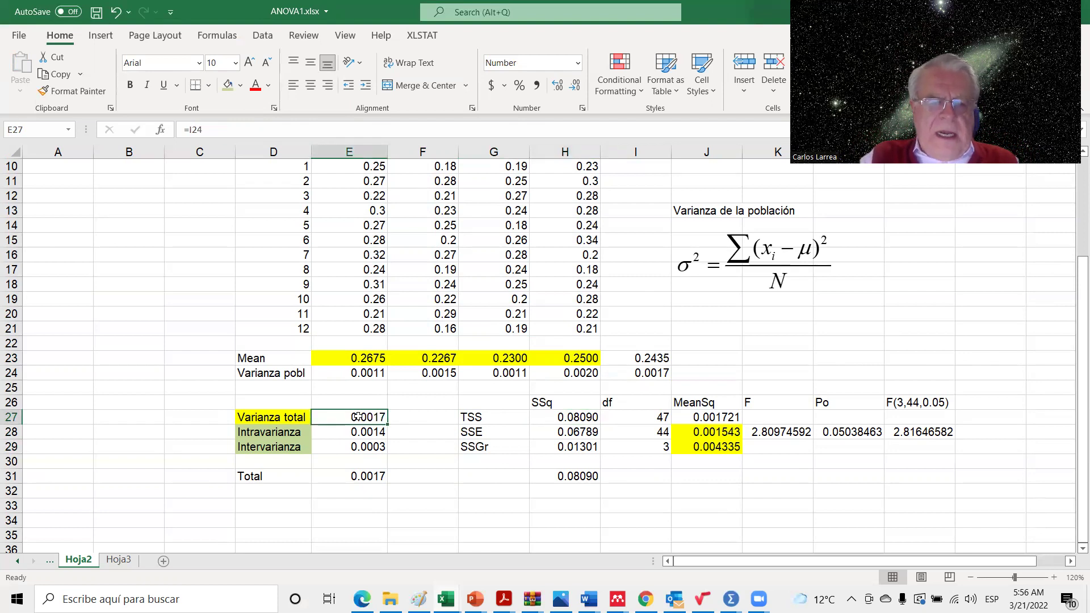
click(574, 419)
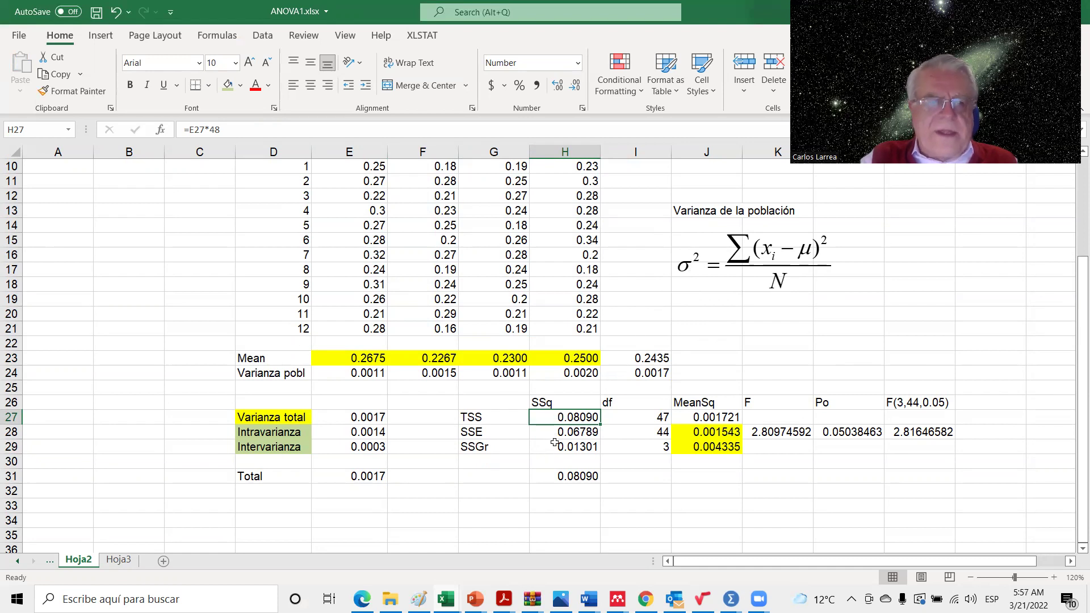
click(198, 130)
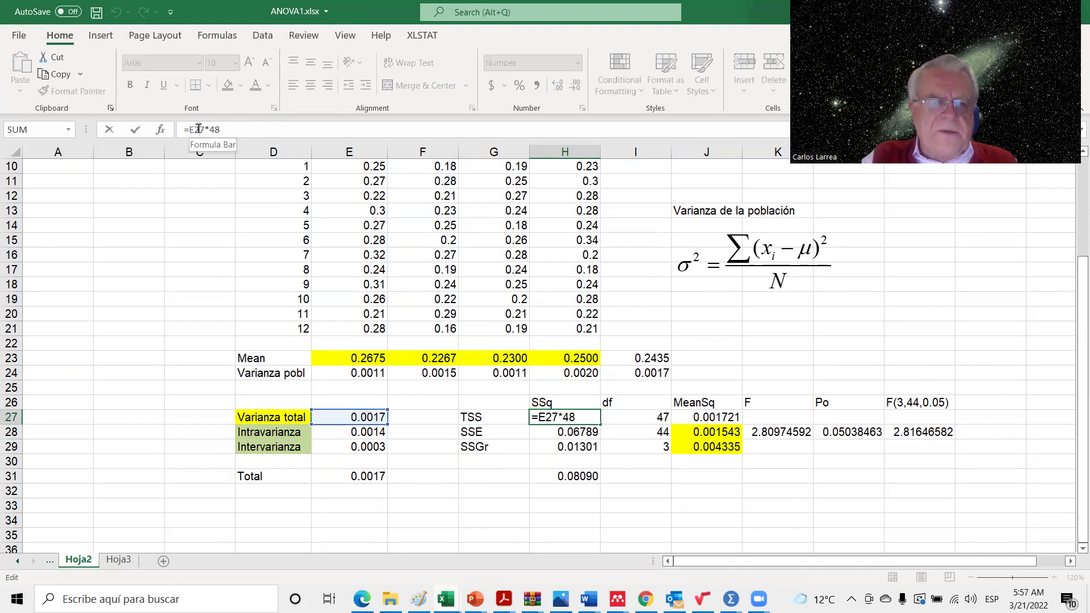
key(Escape)
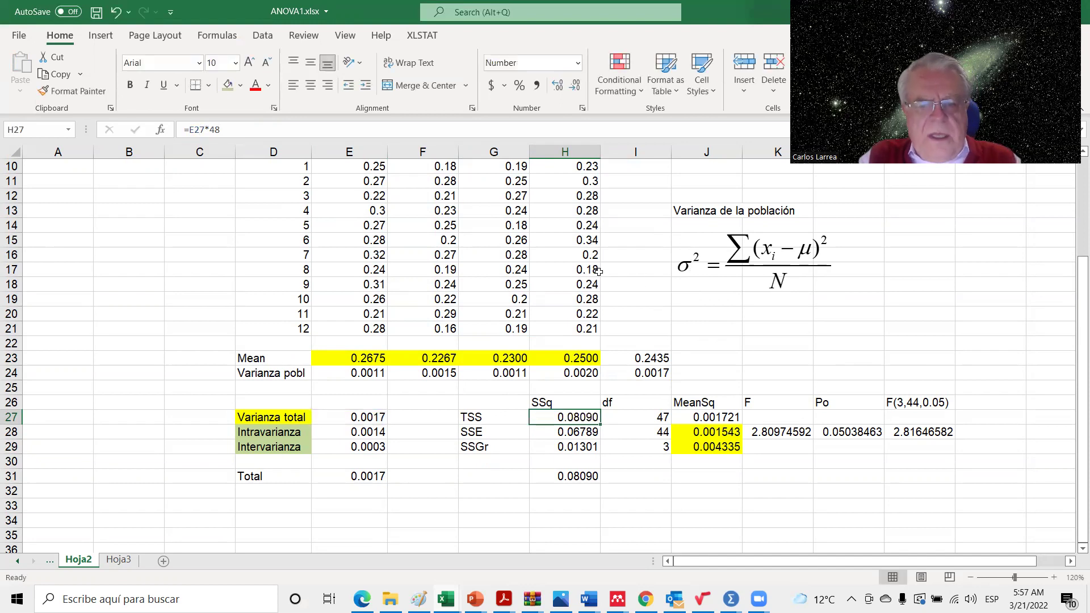
click(567, 433)
click(221, 128)
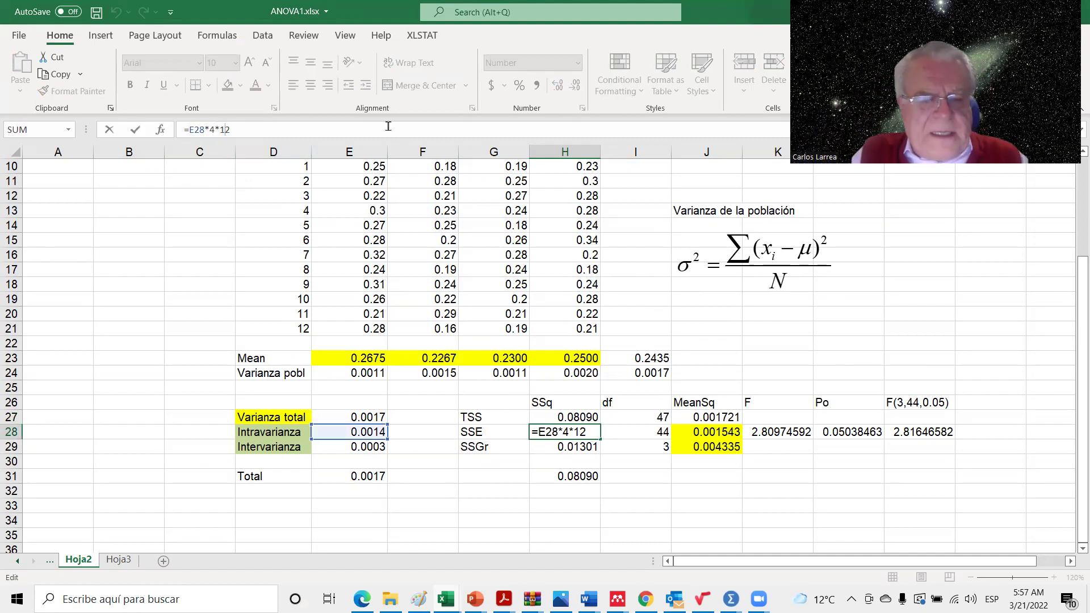
key(Escape)
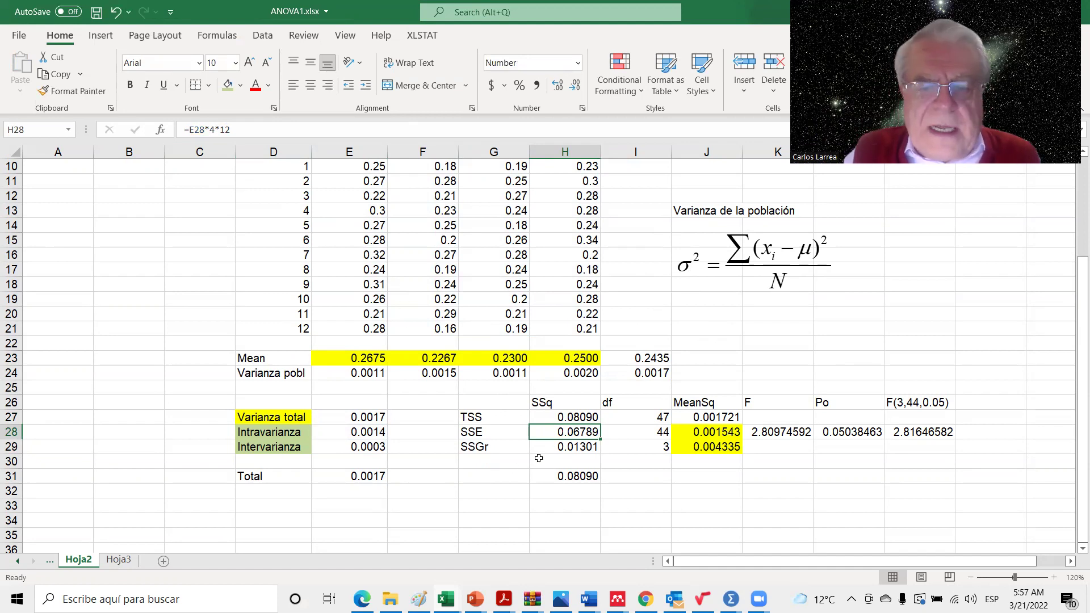
click(567, 447)
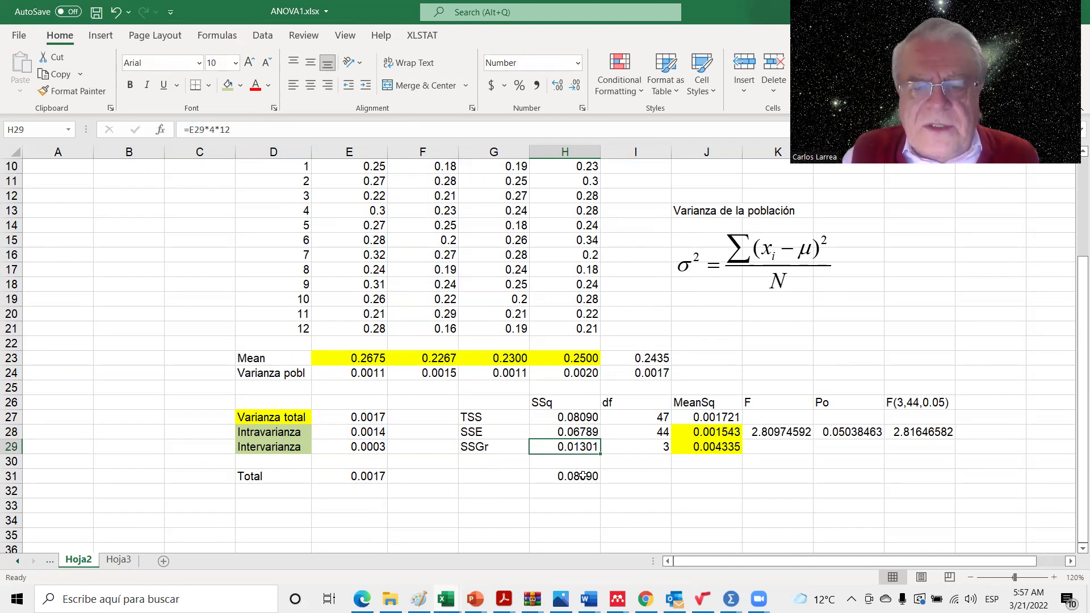
Review the degrees of freedom for TSS, SSE and SSGr in I27:I29 against the replicate data table
click(646, 417)
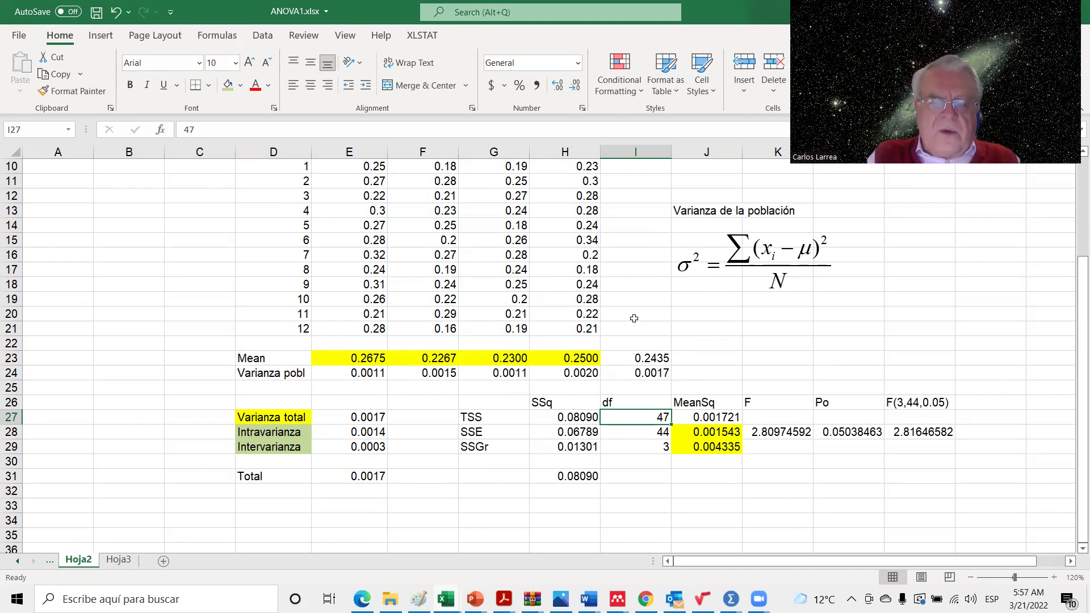
key(Down)
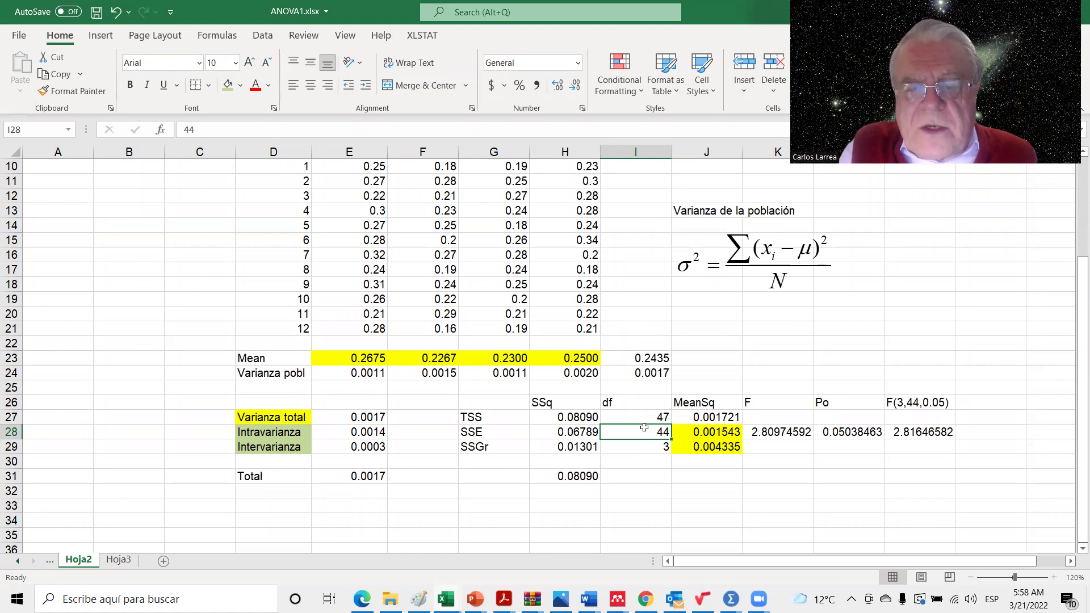
click(646, 451)
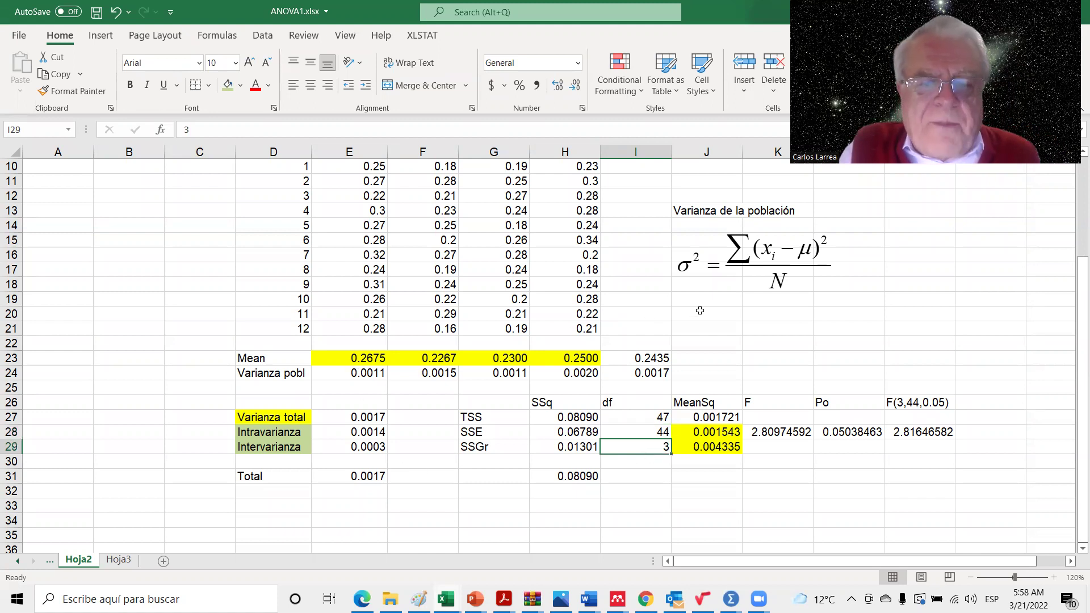
scroll(629, 274, up, 1)
scroll(628, 275, up, 1)
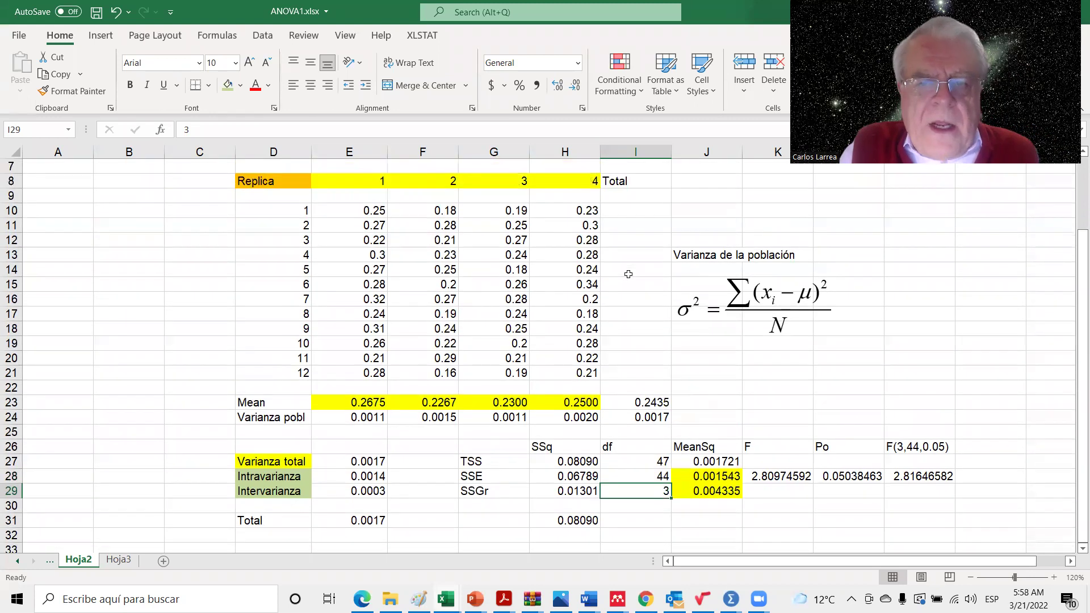
click(645, 463)
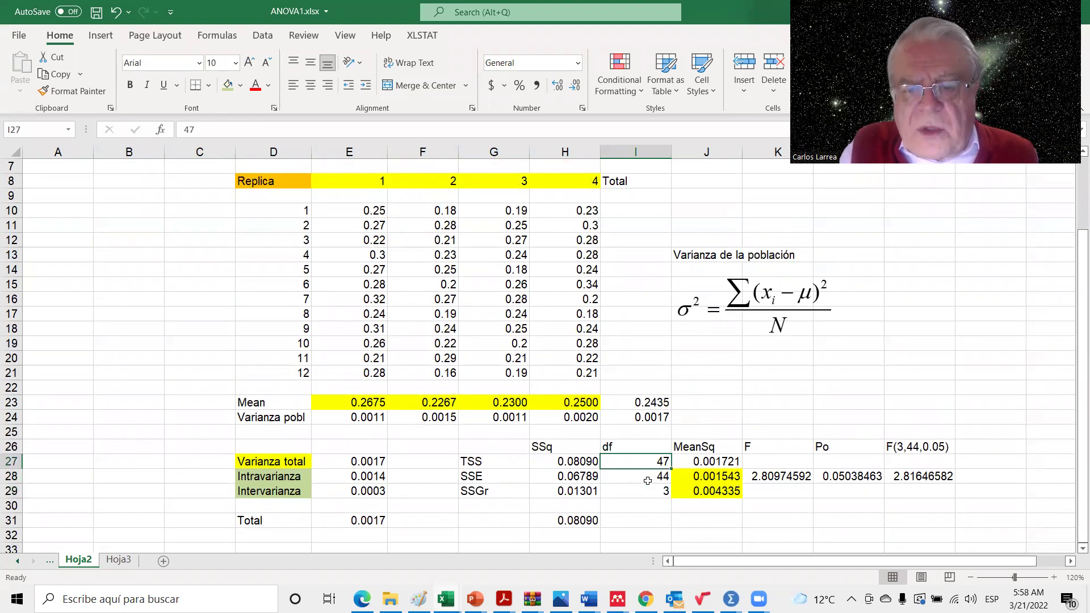
click(647, 481)
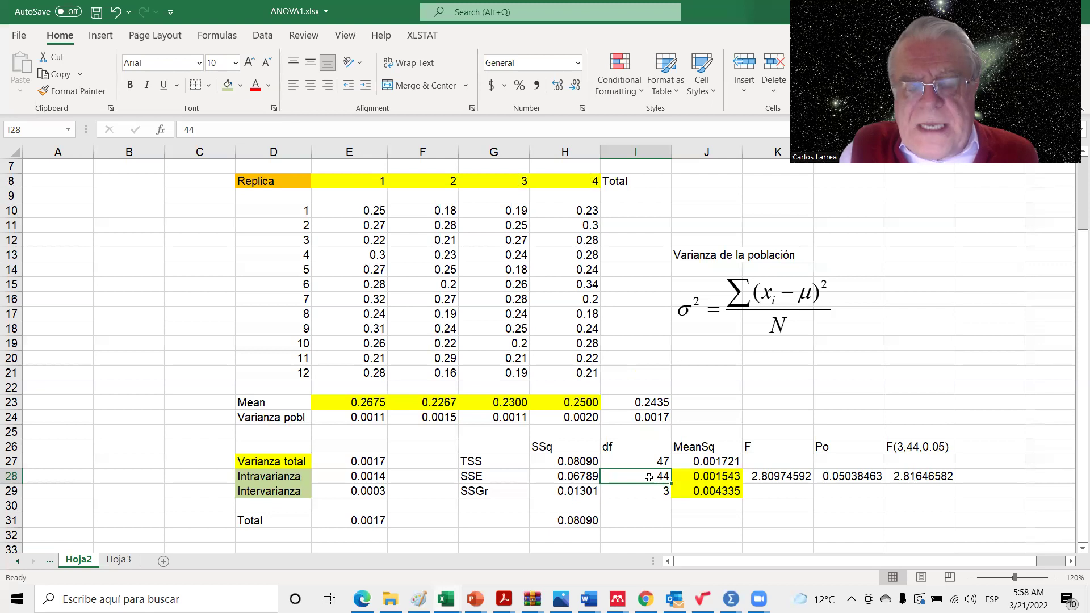
click(651, 494)
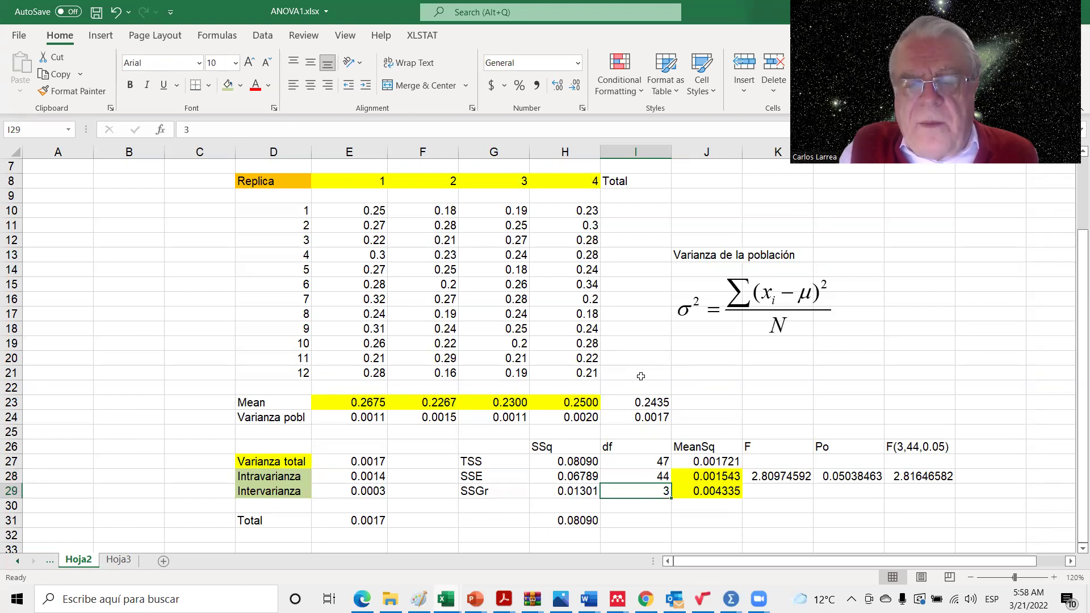
scroll(597, 351, down, 1)
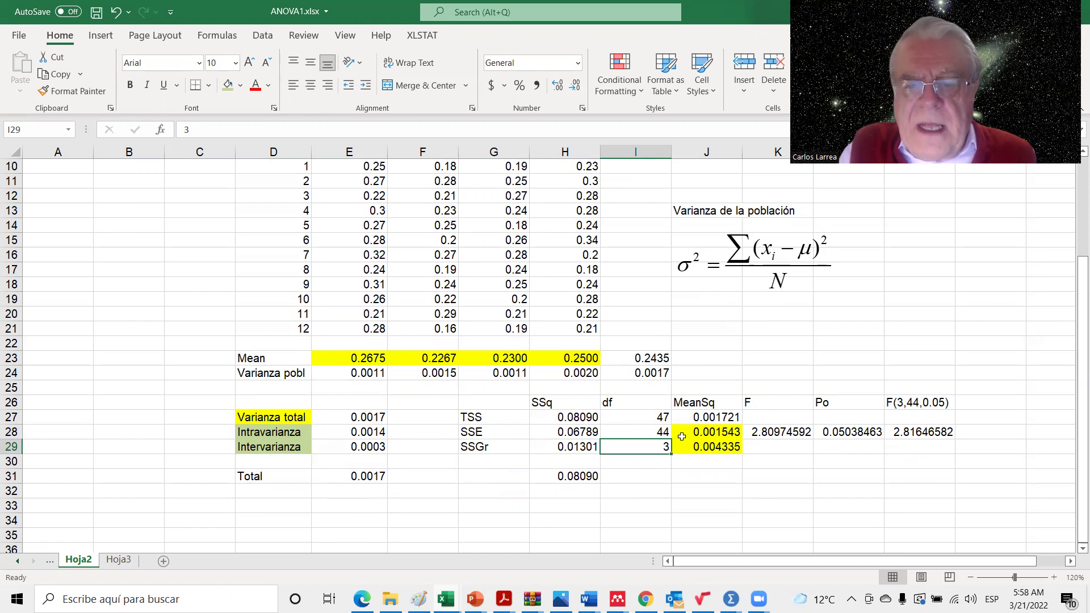
Examine the MeanSq formulas in J27:J29 and the SSq and df cells they reference
click(702, 418)
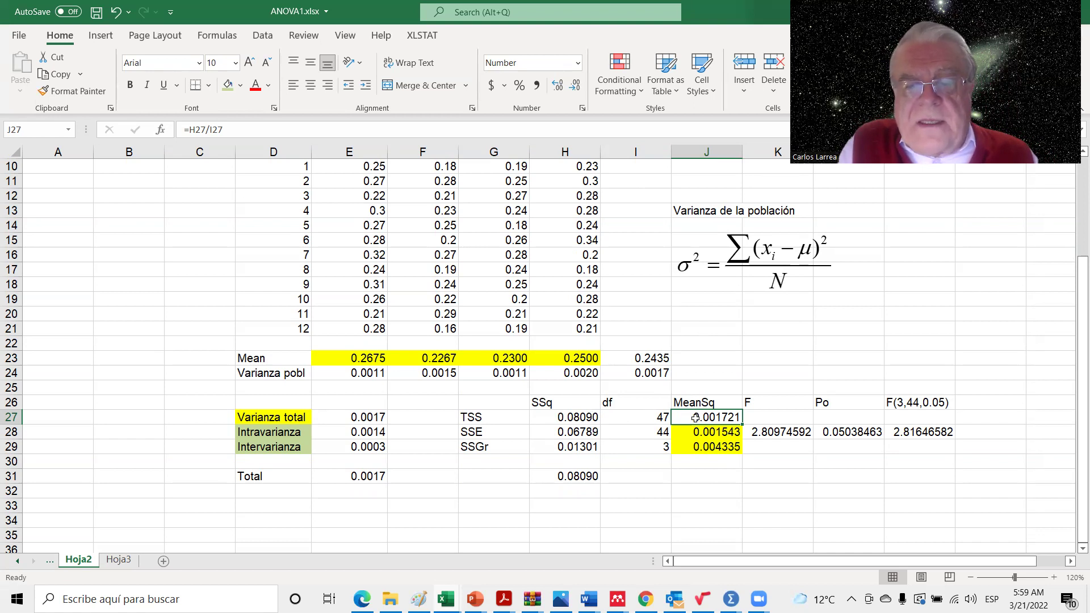
click(200, 131)
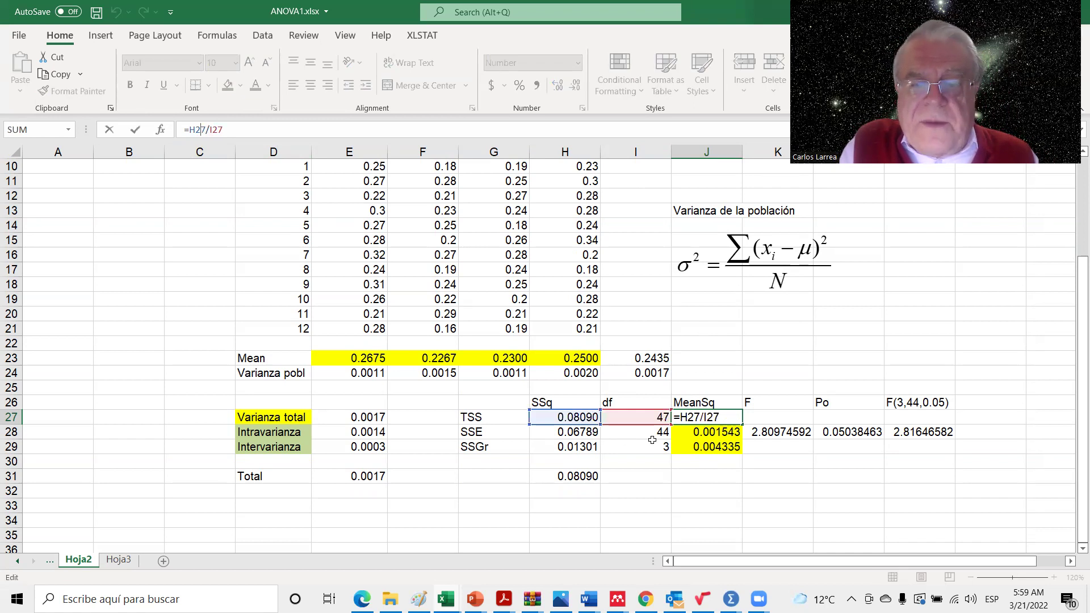
key(Return)
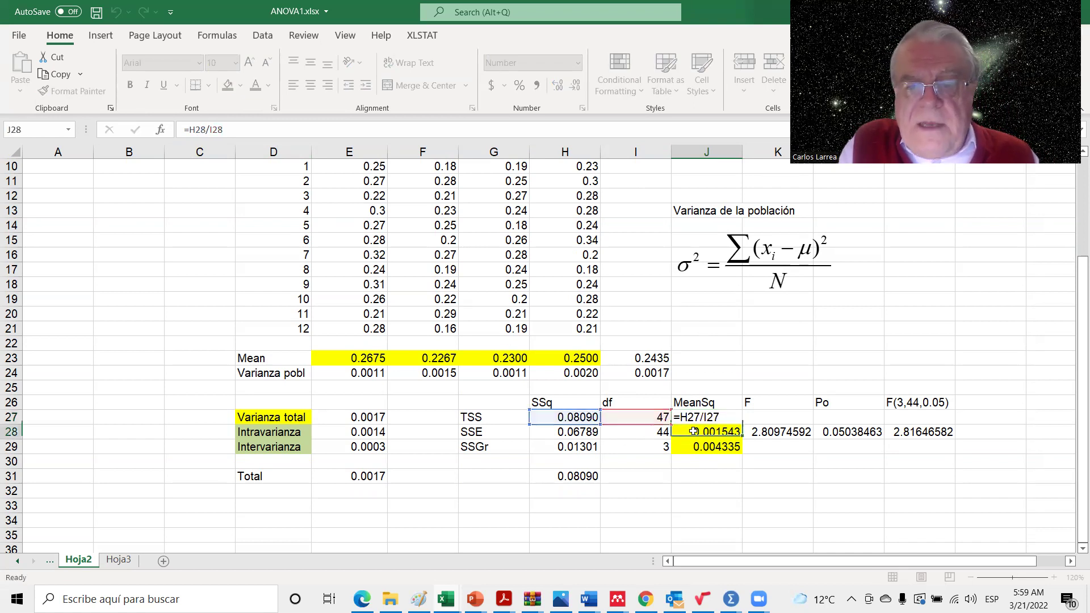
click(698, 447)
click(694, 353)
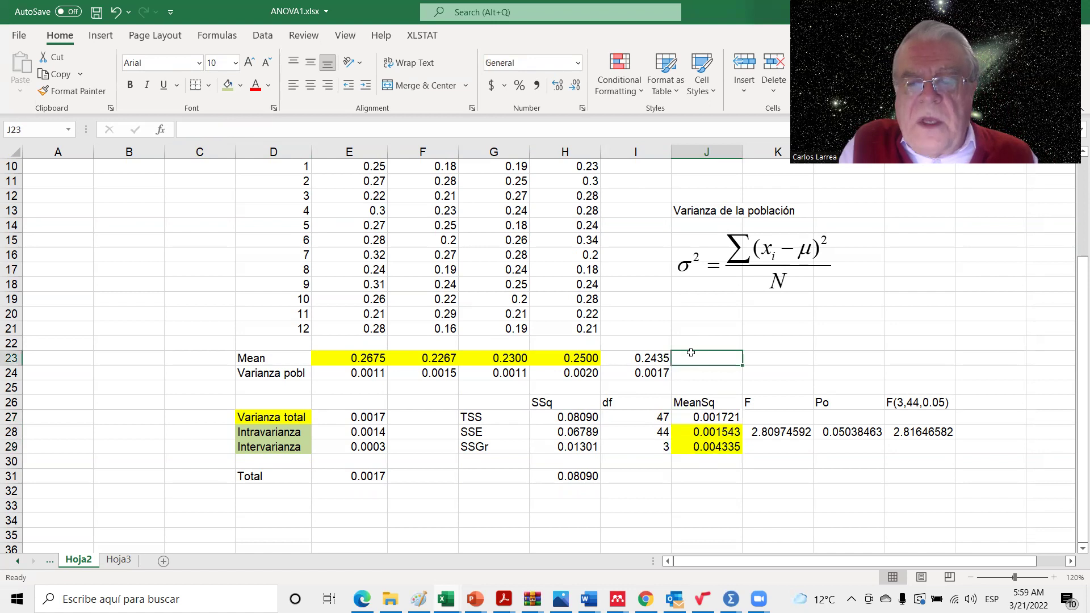
Inspect the F ratio formula in K28 and the two mean squares it references
click(766, 435)
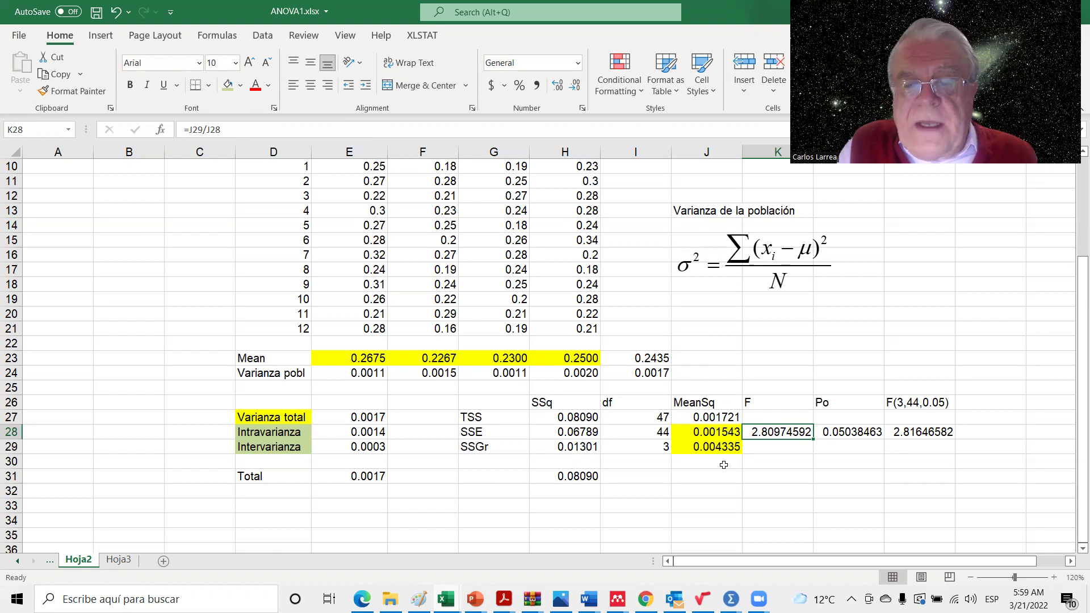
click(203, 132)
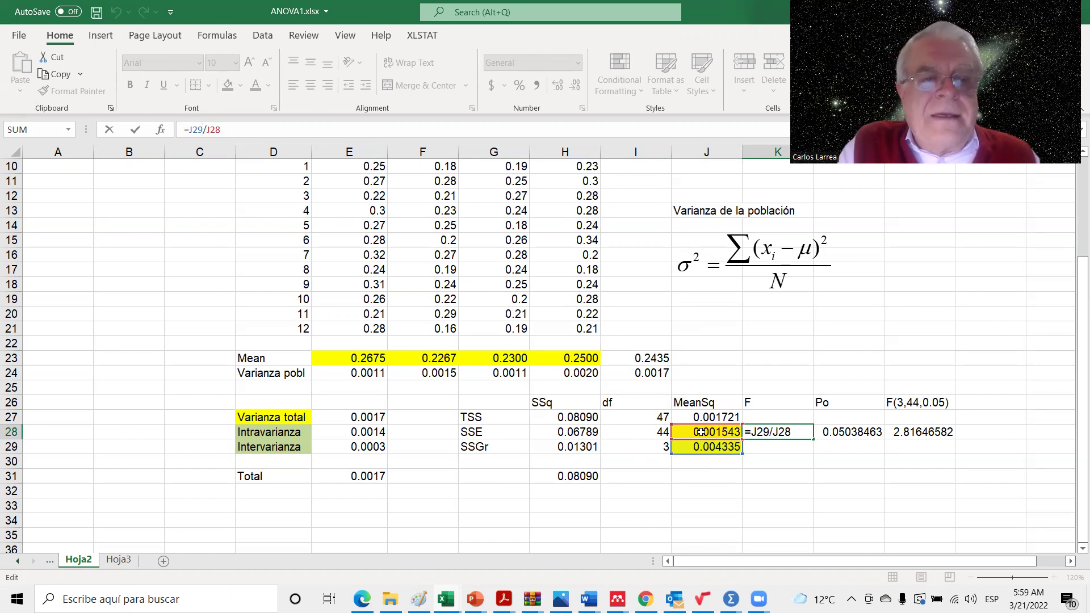
click(738, 356)
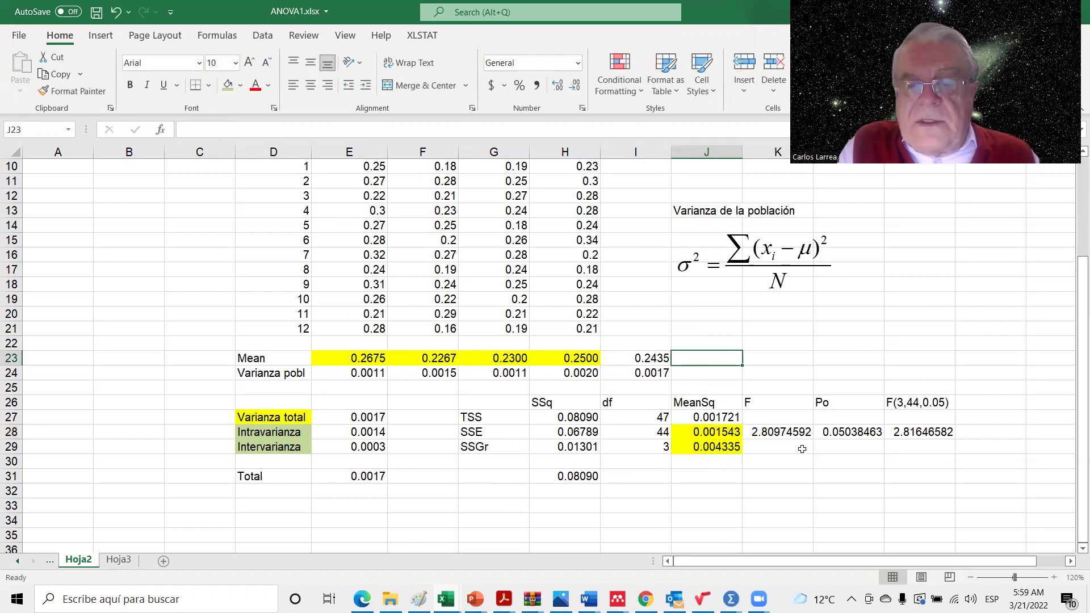
click(758, 432)
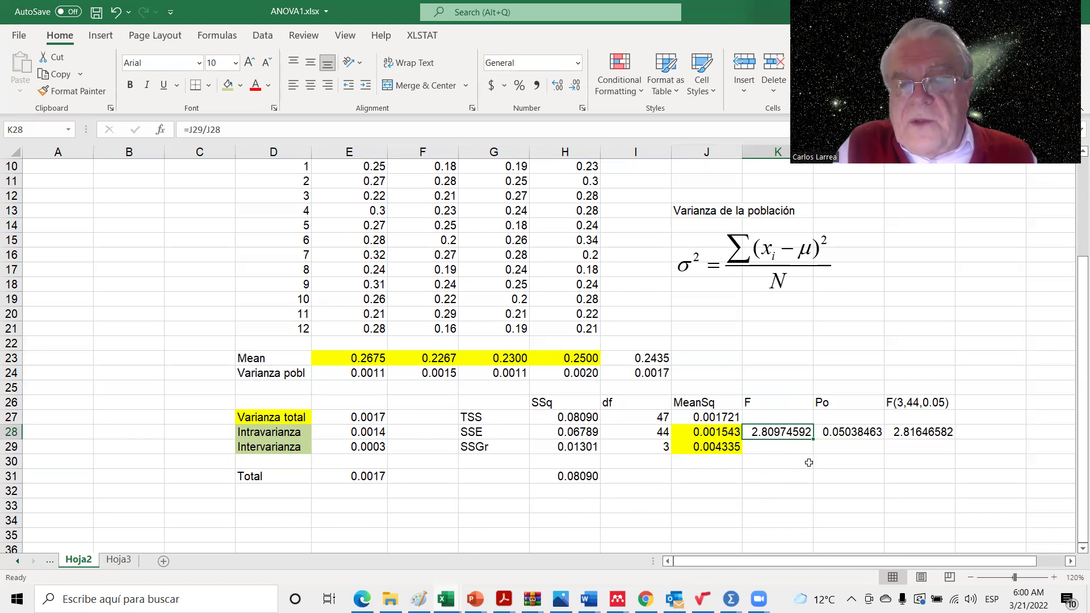
Check the FDIST formula behind the Po probability in L28
click(850, 434)
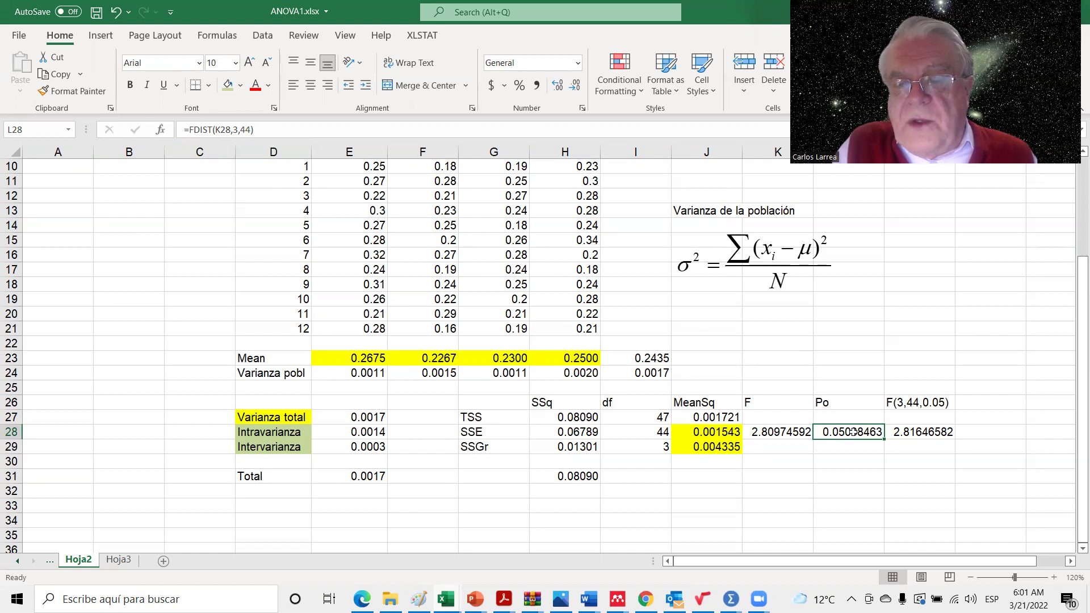
click(825, 328)
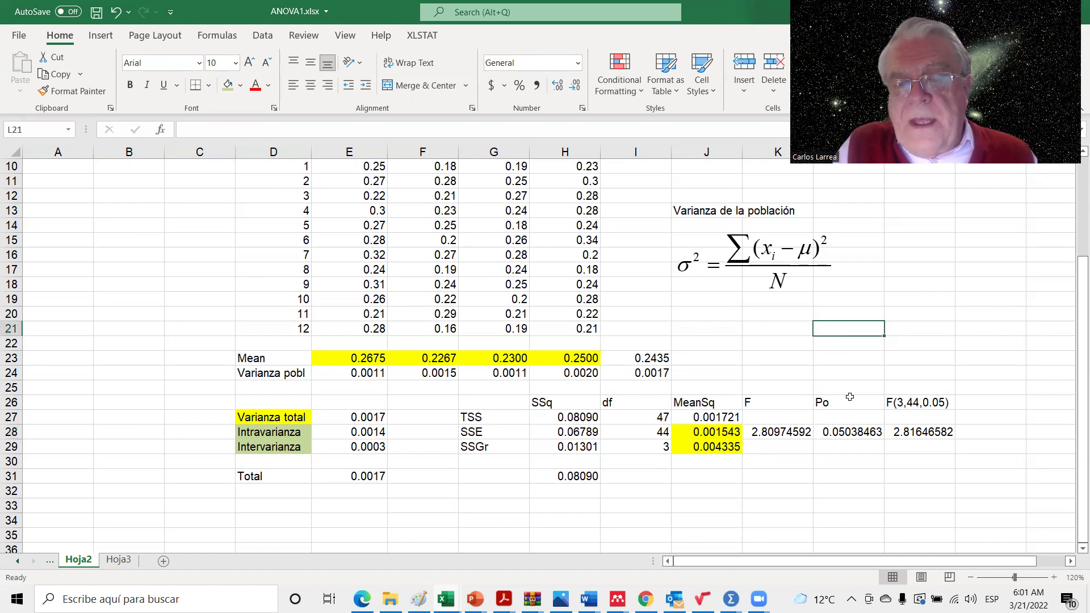
click(853, 435)
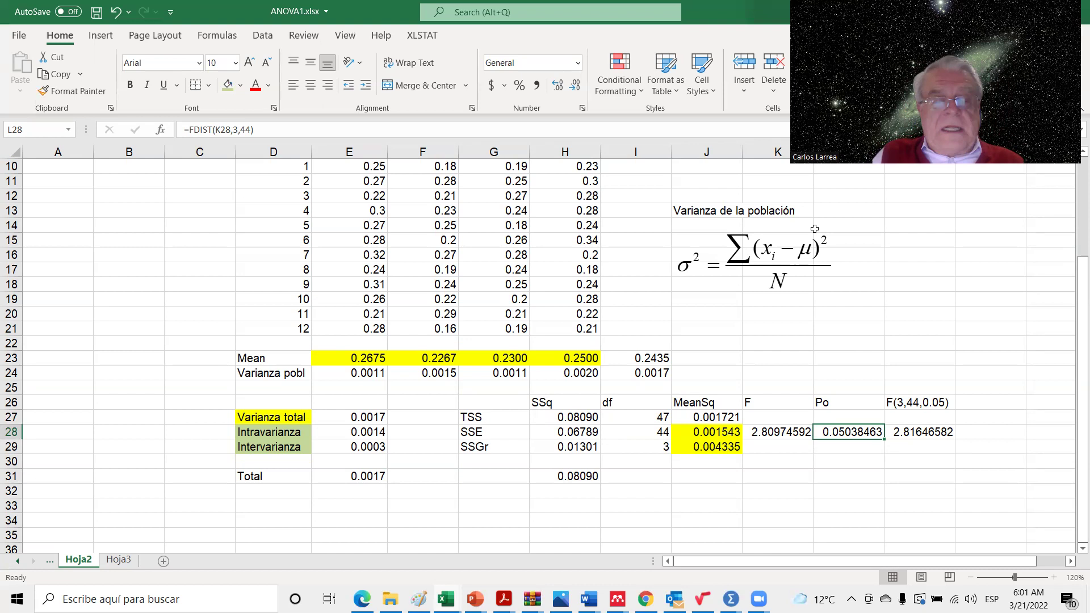
scroll(815, 228, up, 1)
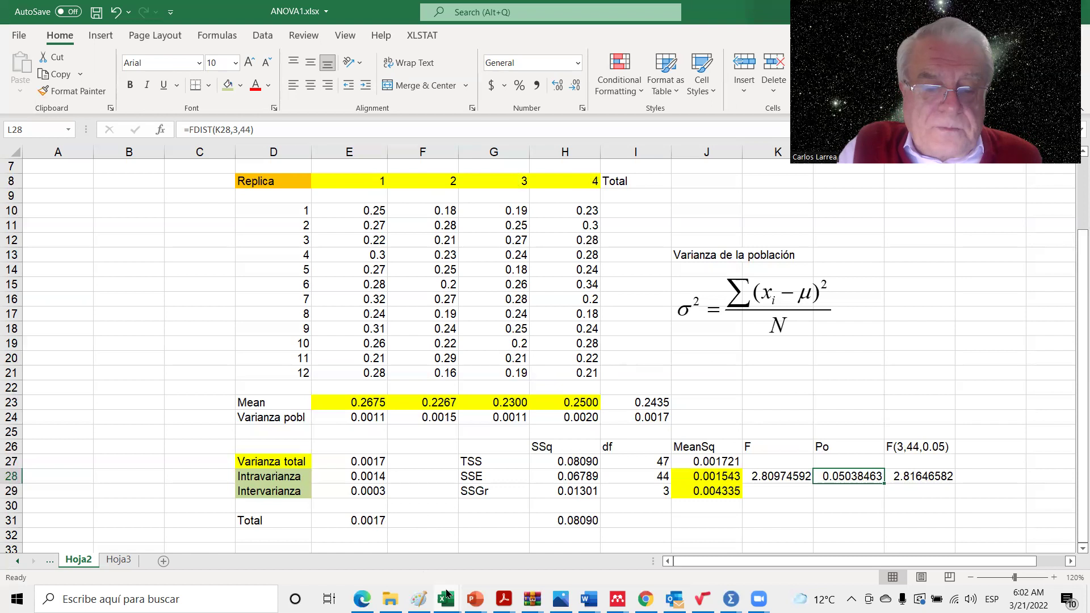
Switch to the ANOVAViagra1.xlsx workbook and view its full Placebo, Baja and Alta replicate table starting in row 7
mouse_move(448, 596)
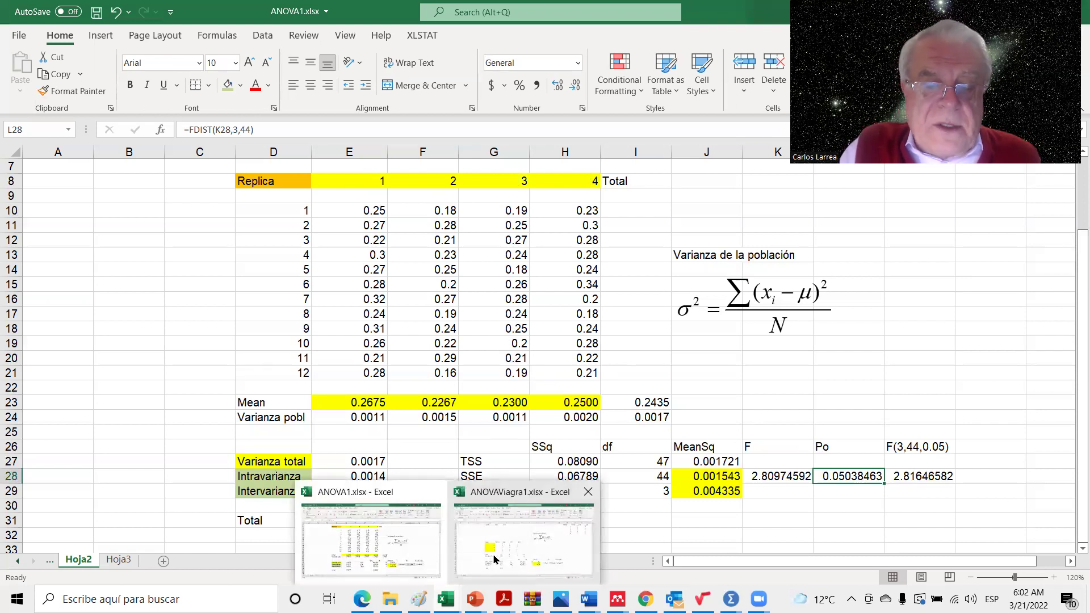
click(470, 523)
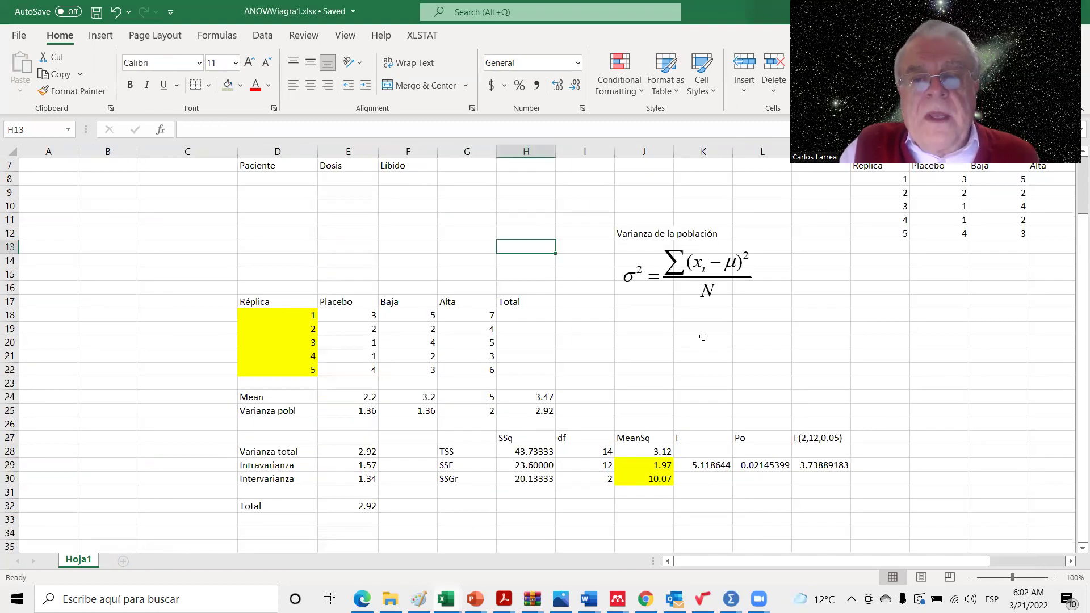
scroll(694, 334, up, 1)
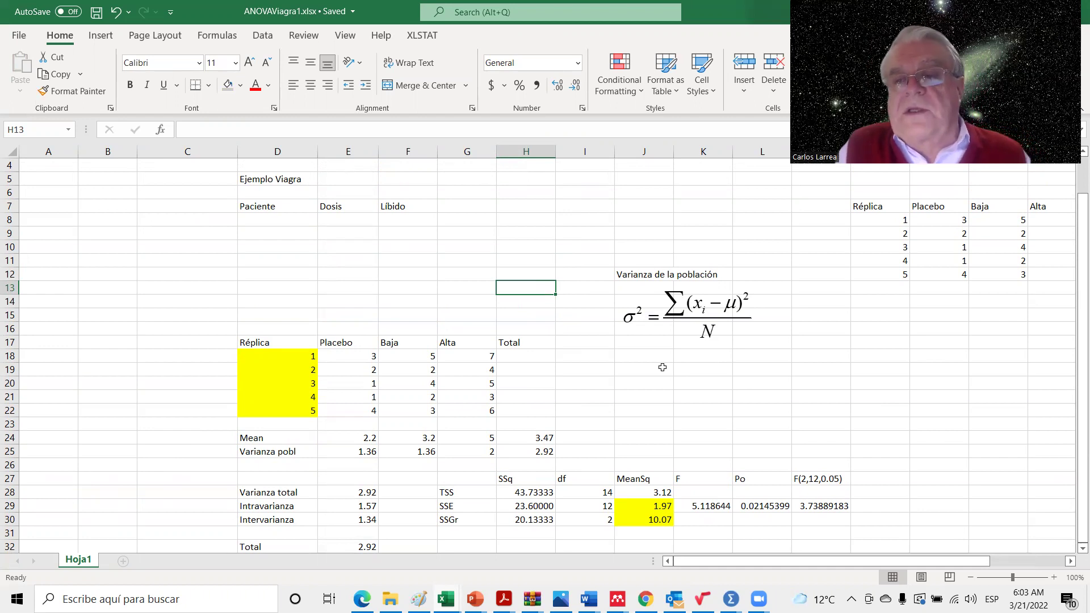
click(931, 210)
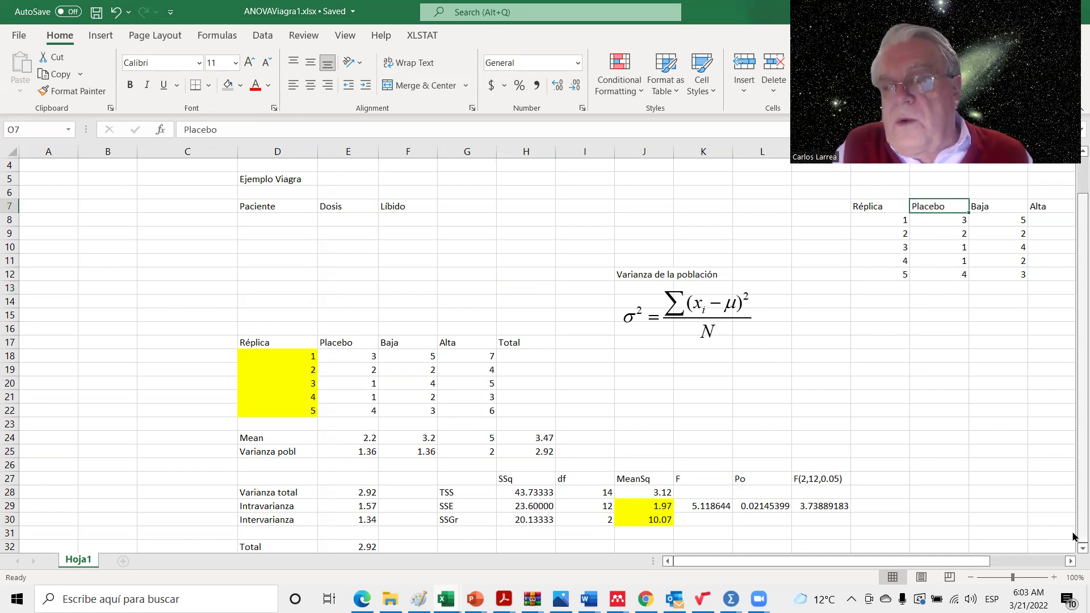
click(1070, 561)
click(1071, 561)
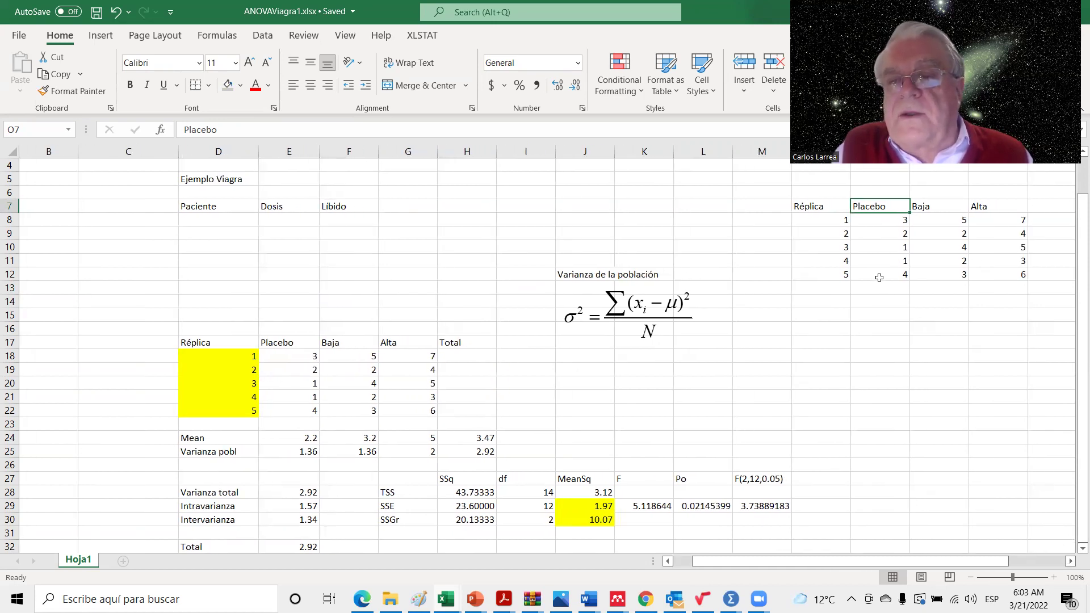
Examine the Baja and Alta dose headings and the first replicate's scores for all three doses in O8:Q8
click(924, 206)
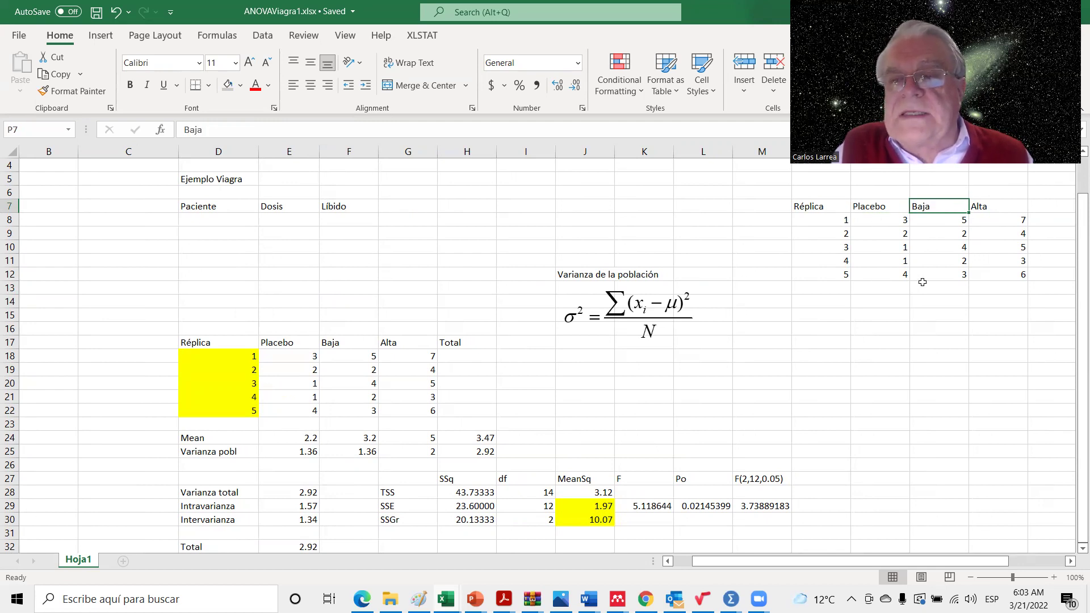
click(992, 206)
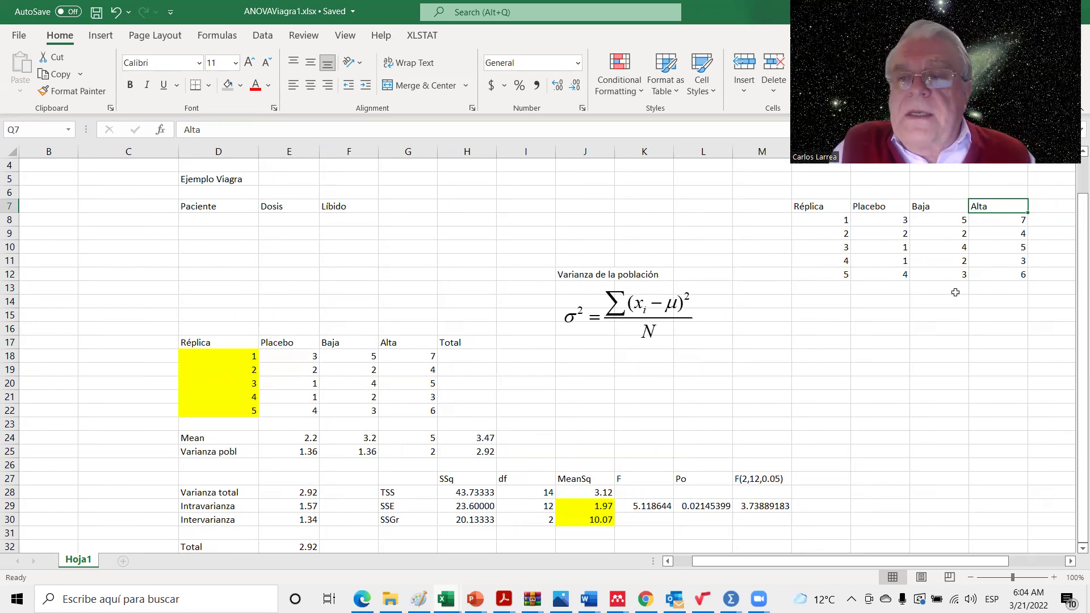
click(886, 218)
click(948, 220)
click(986, 215)
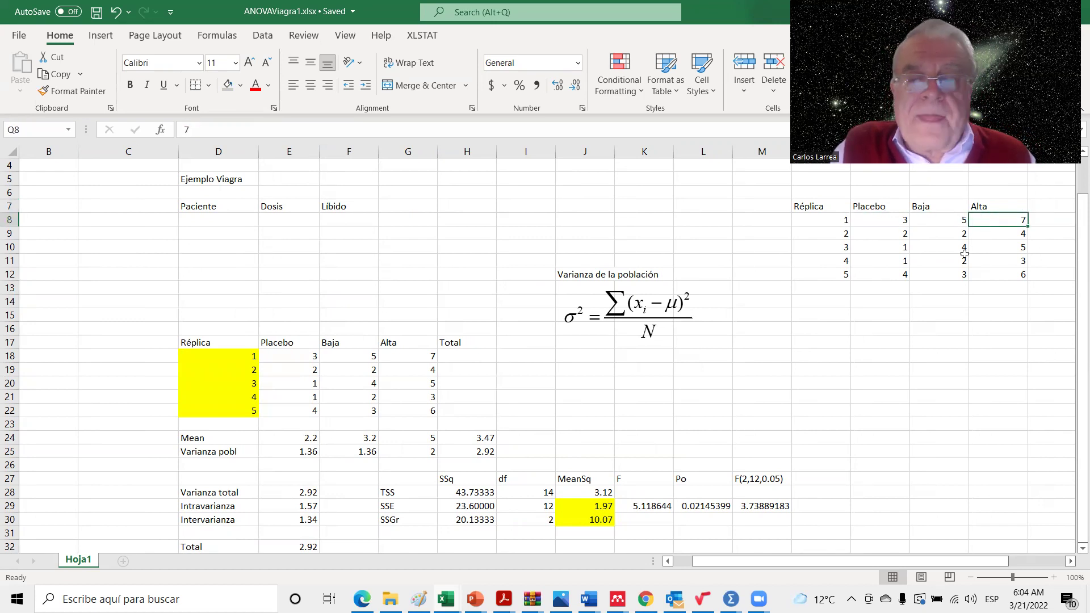
Go through the Placebo scores of replicates 2 to 5 in O9:O12
click(889, 237)
click(887, 249)
click(884, 262)
click(884, 275)
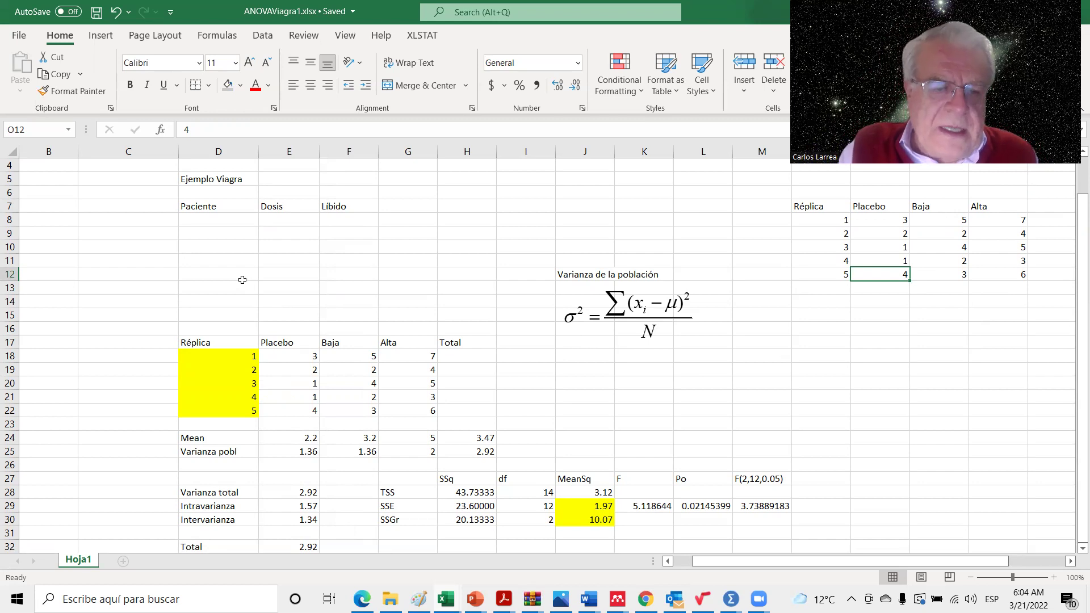
Fill the Mean label in D24 with the standard yellow colour
scroll(242, 279, down, 2)
scroll(243, 280, up, 1)
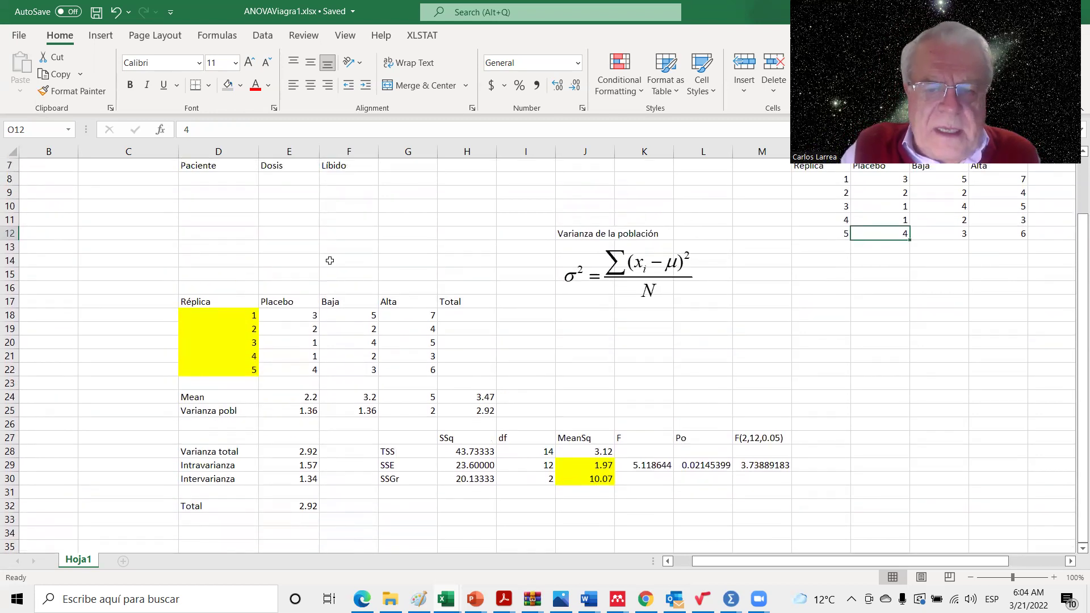
click(658, 299)
click(617, 343)
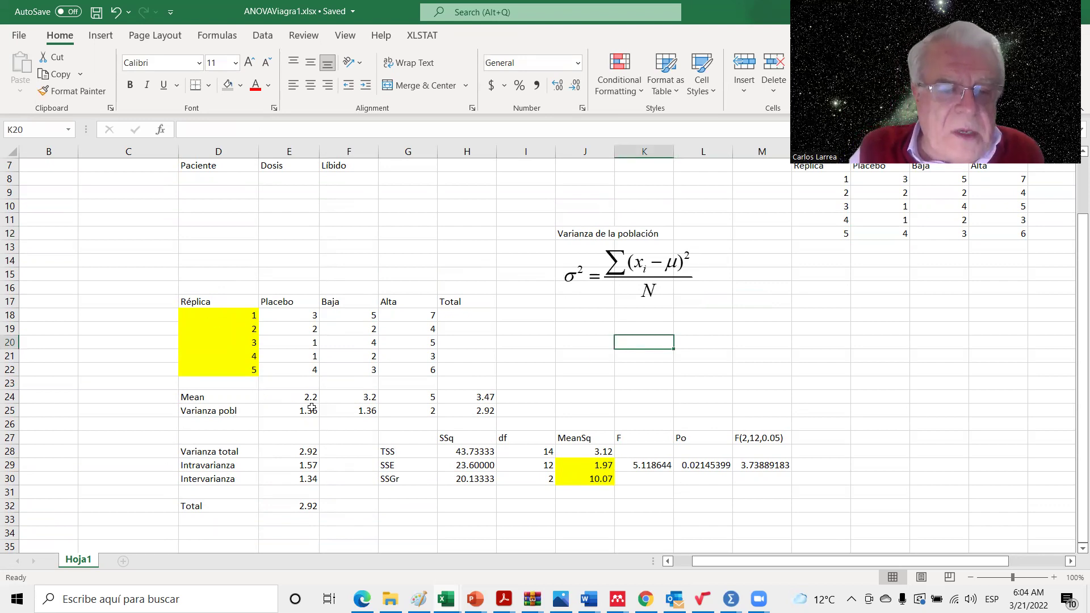
click(198, 396)
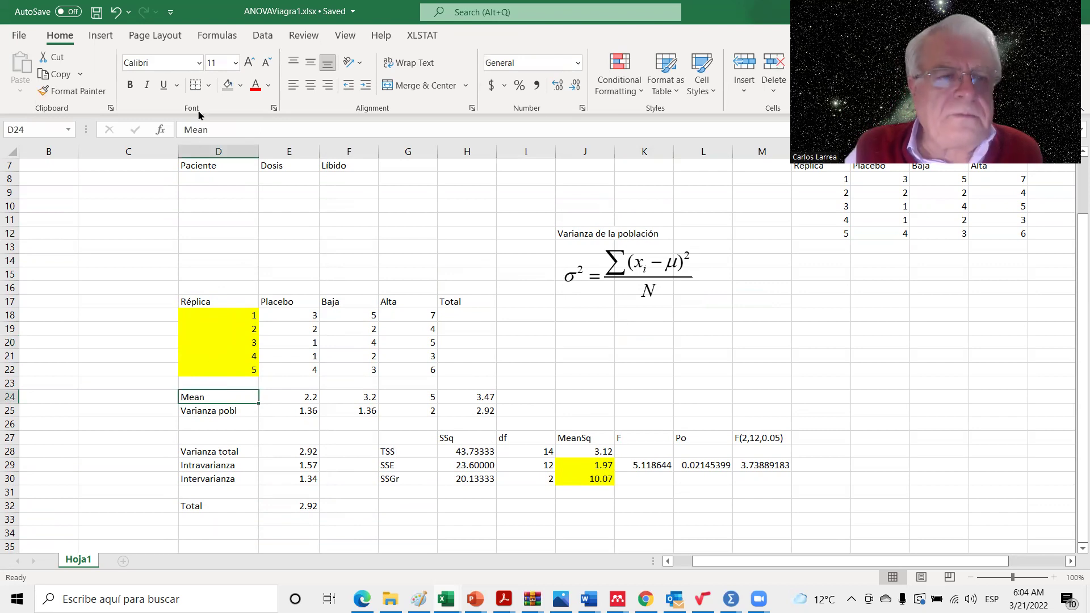
click(240, 87)
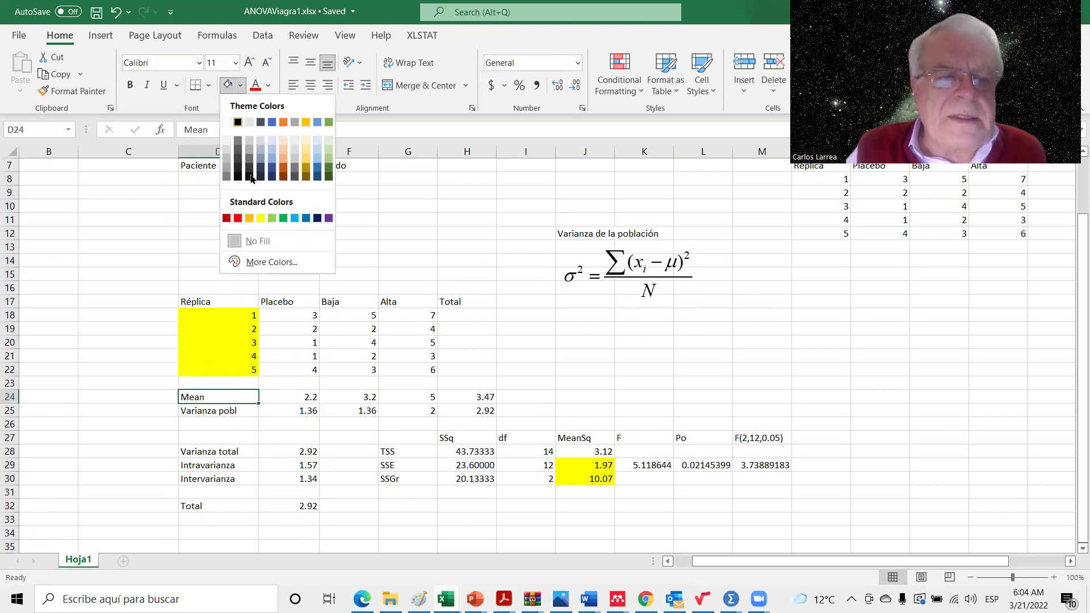
click(261, 218)
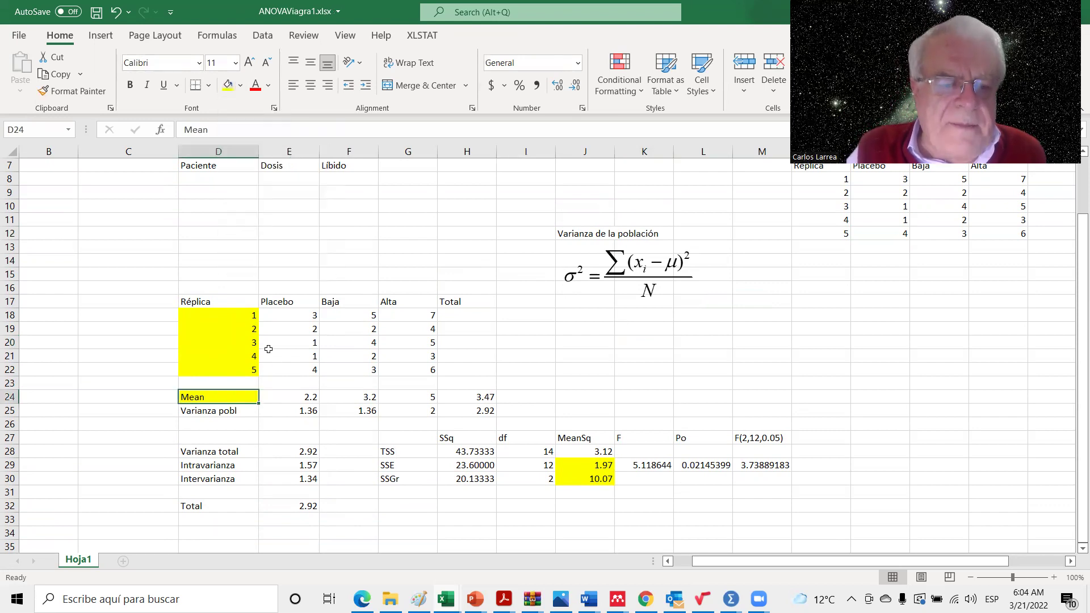
Examine the AVERAGE formulas for the Placebo, Baja and Alta means in E24:G24 and the overall mean in H24
click(294, 394)
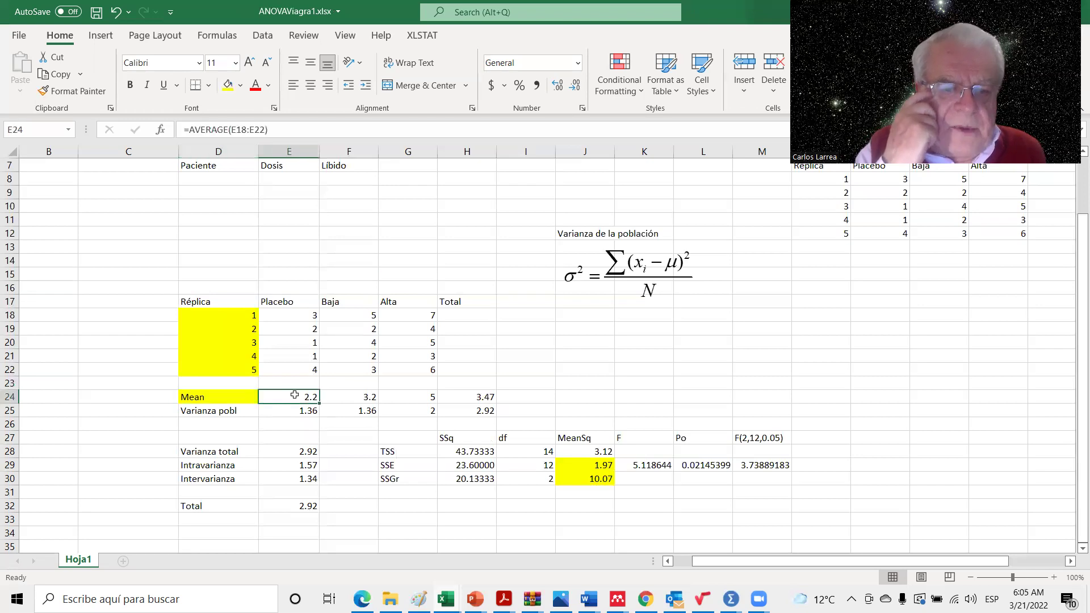
click(360, 399)
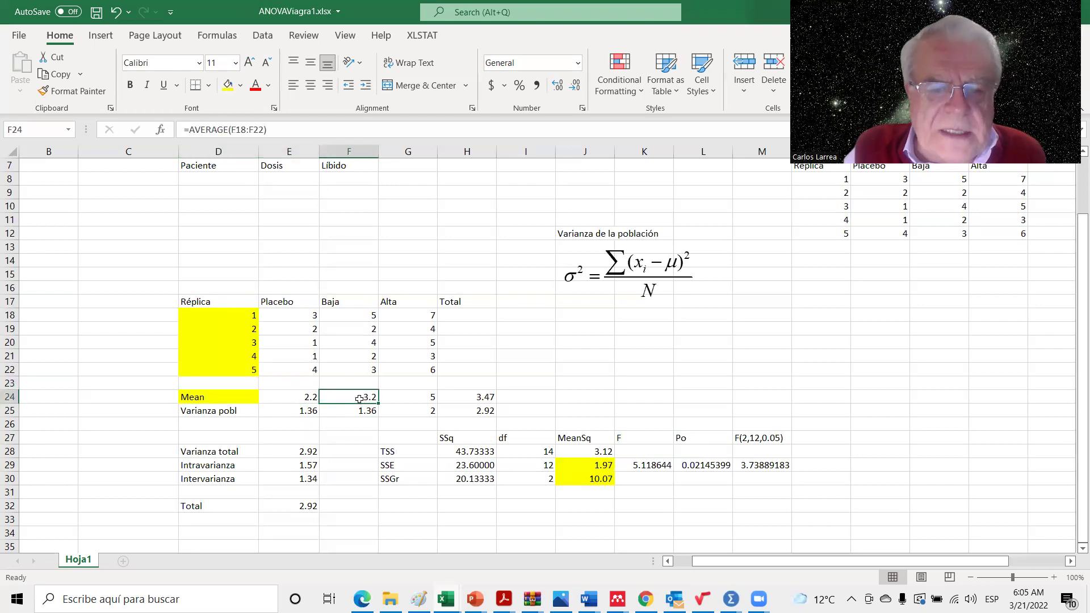
click(410, 398)
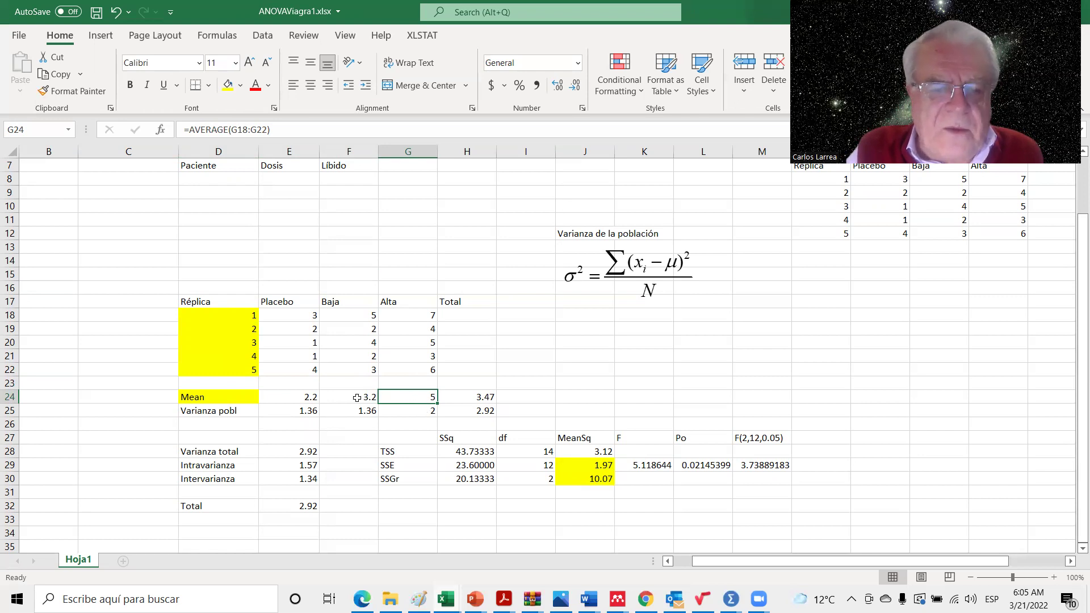
click(296, 394)
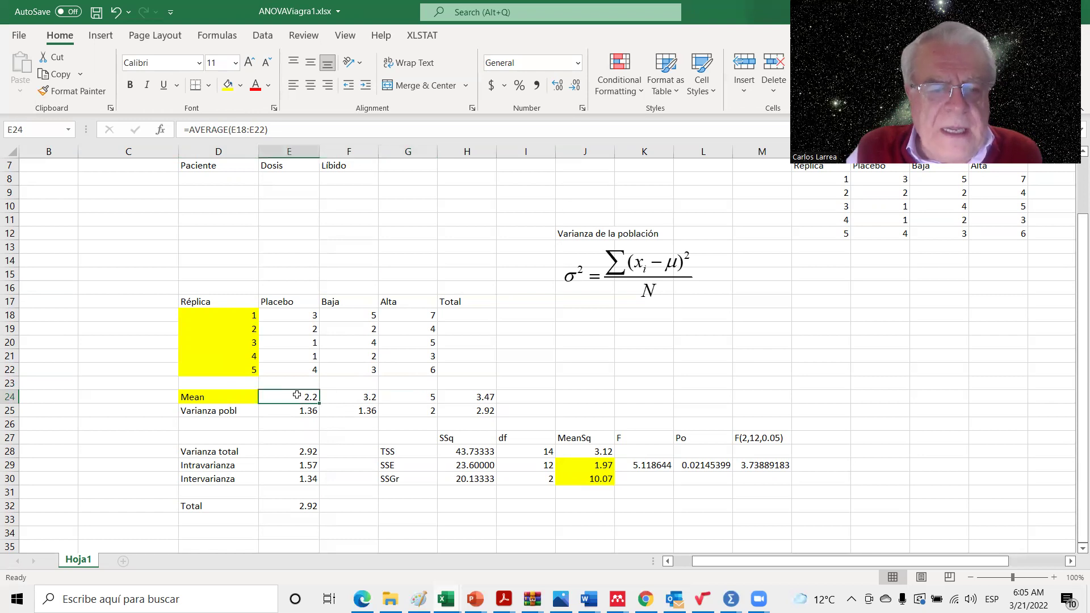
click(361, 398)
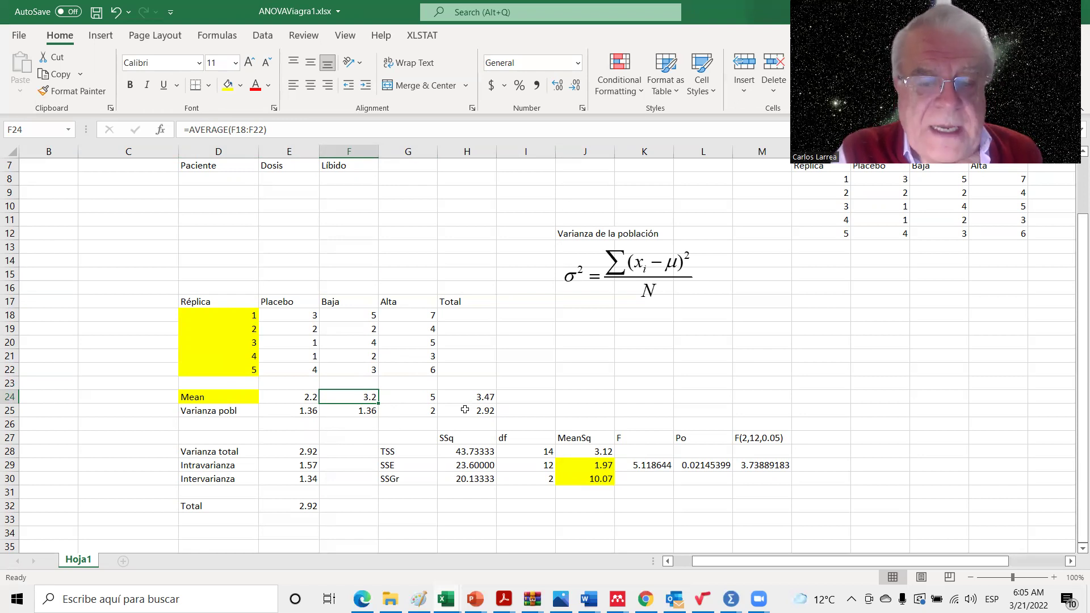
click(476, 398)
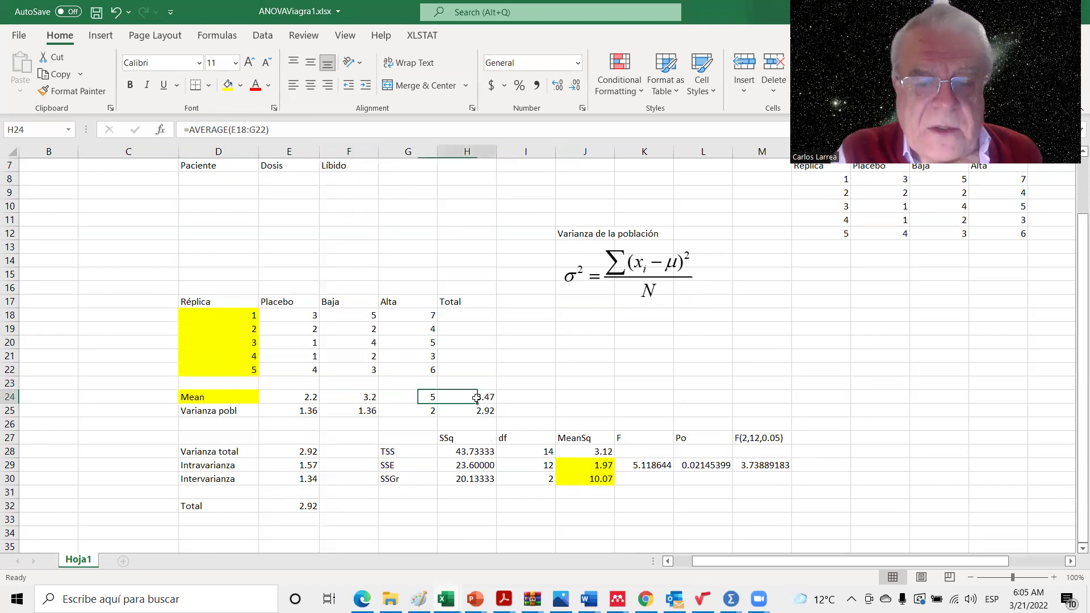
Check the VARP formula for the Placebo variance in E25 and the SUM formula for the total variance in E32
click(302, 410)
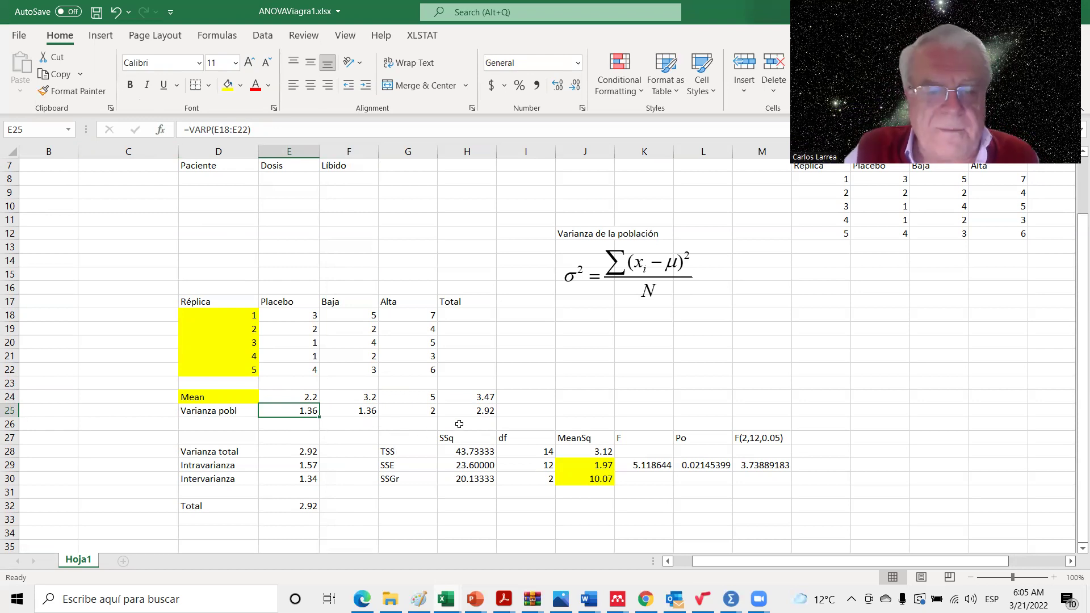
scroll(456, 424, down, 1)
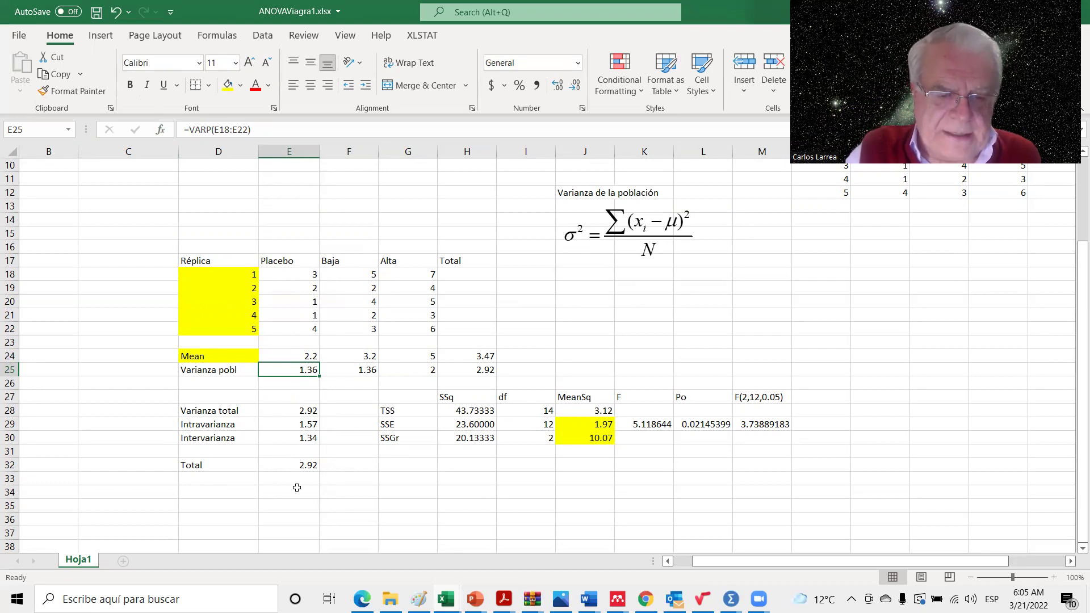
click(298, 466)
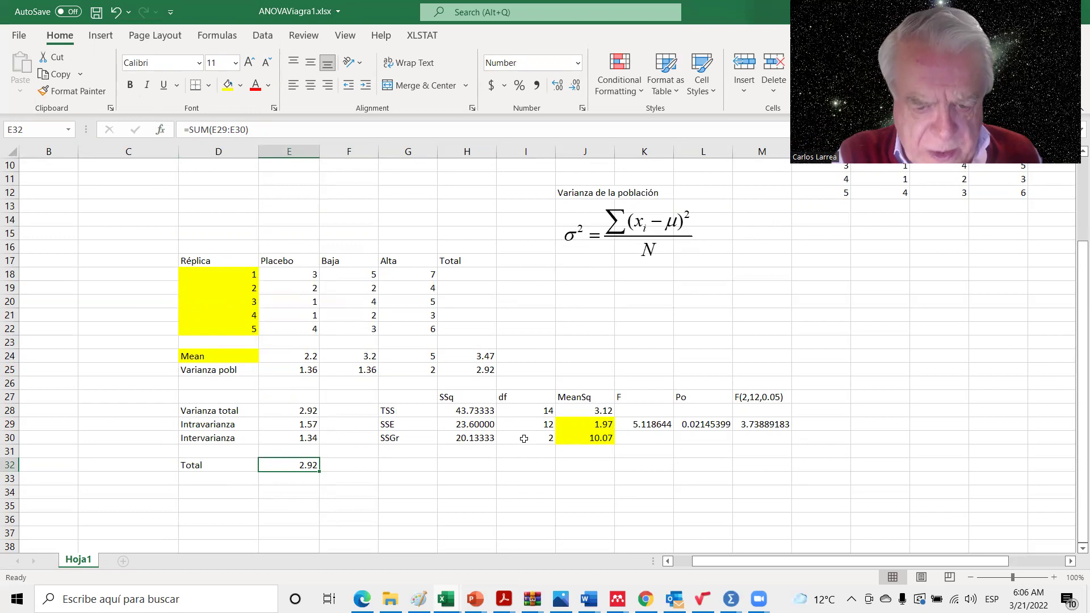
Inspect the SSq formulas for TSS, SSE and SSGr in H28:H30
click(464, 424)
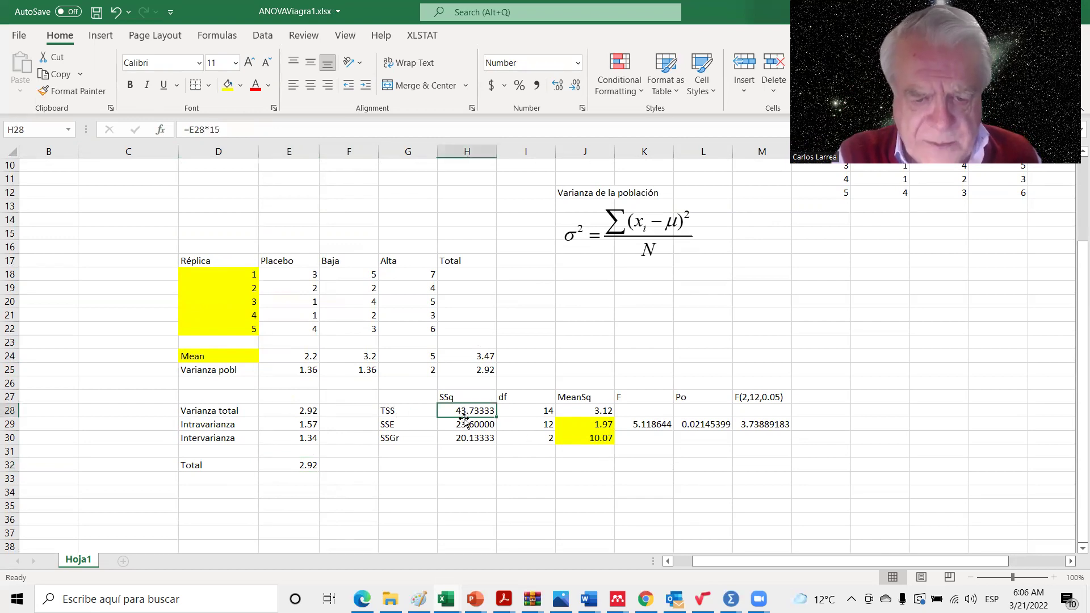
click(468, 437)
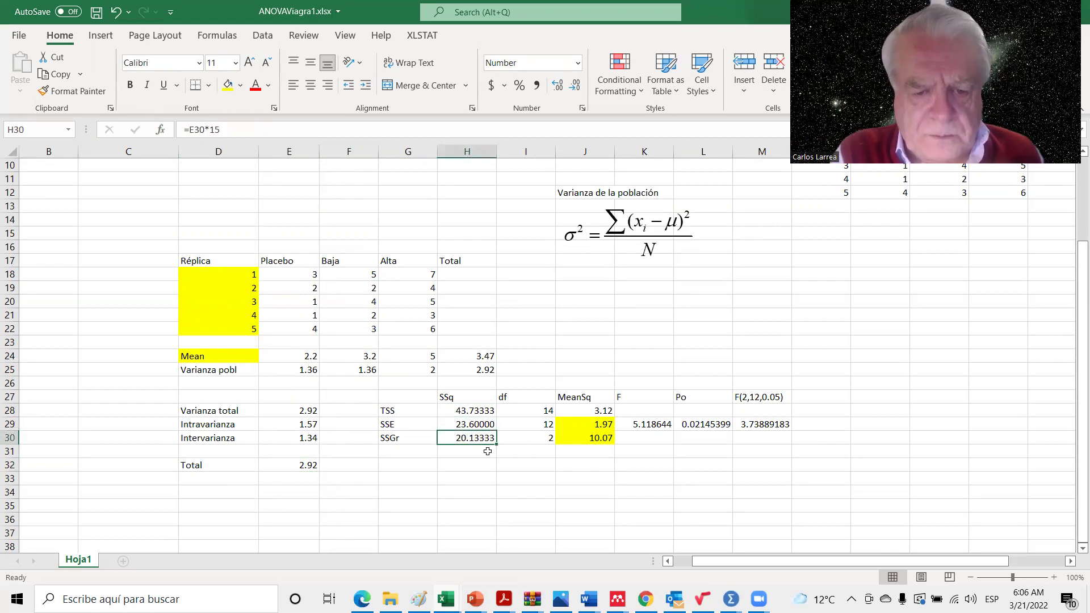
click(448, 423)
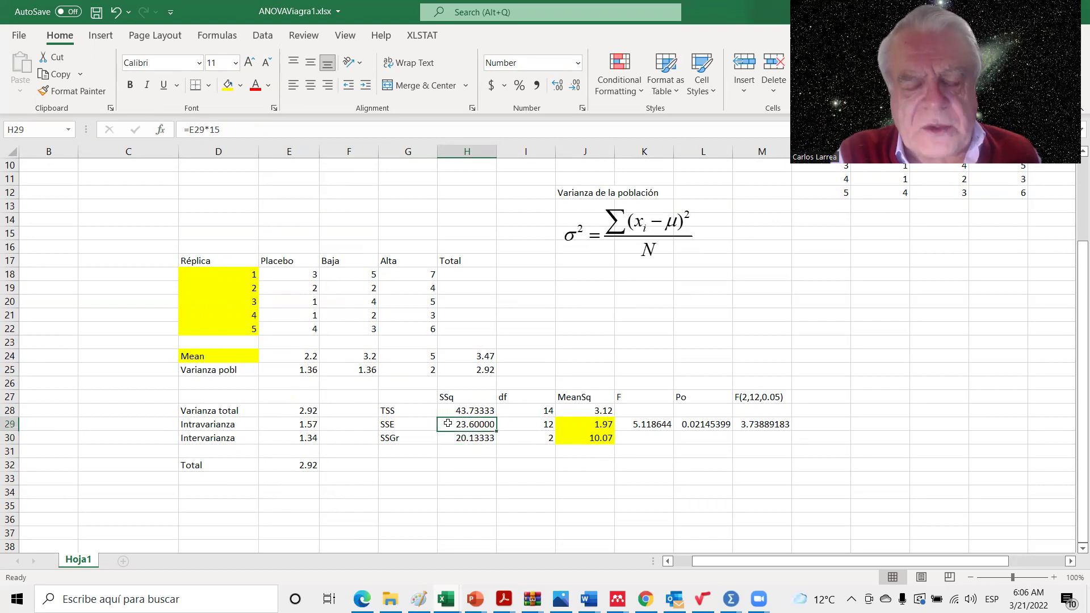
click(449, 434)
click(451, 411)
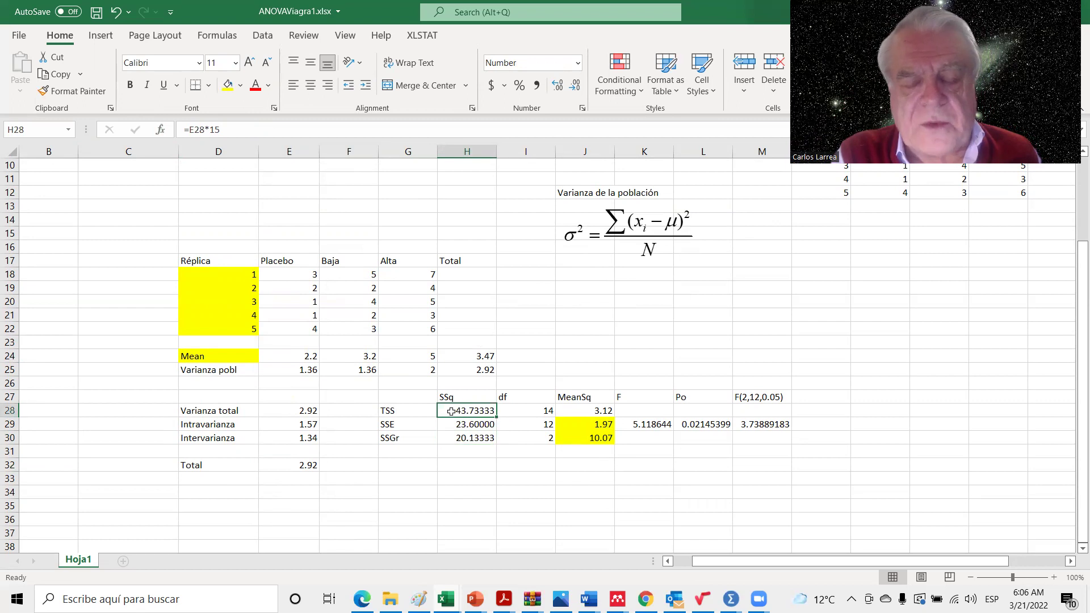
Review the degrees of freedom for TSS, SSE and SSGr in I28:I30
click(536, 413)
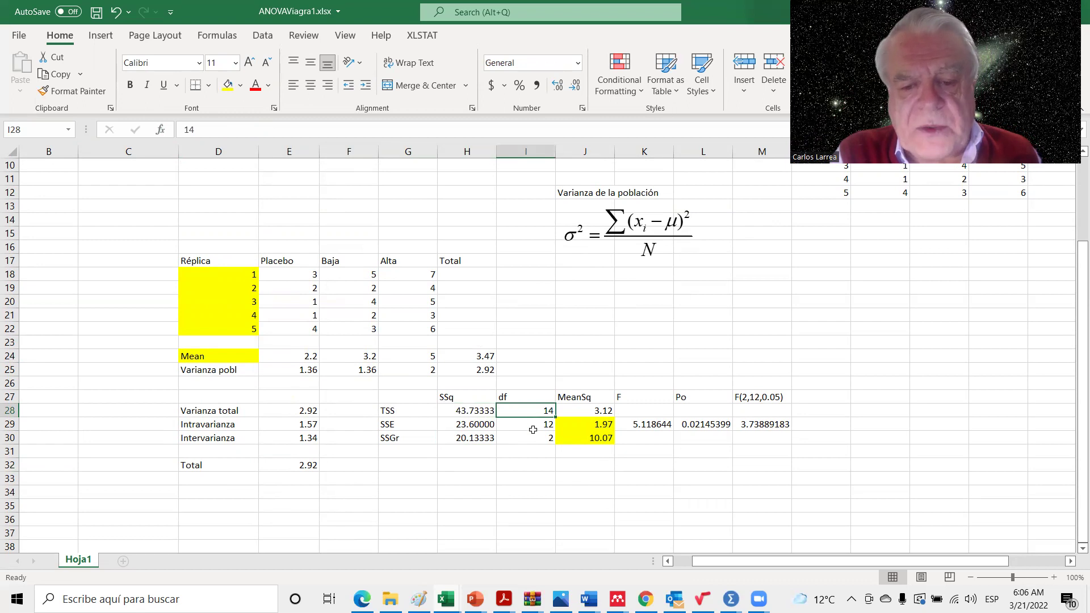
click(533, 425)
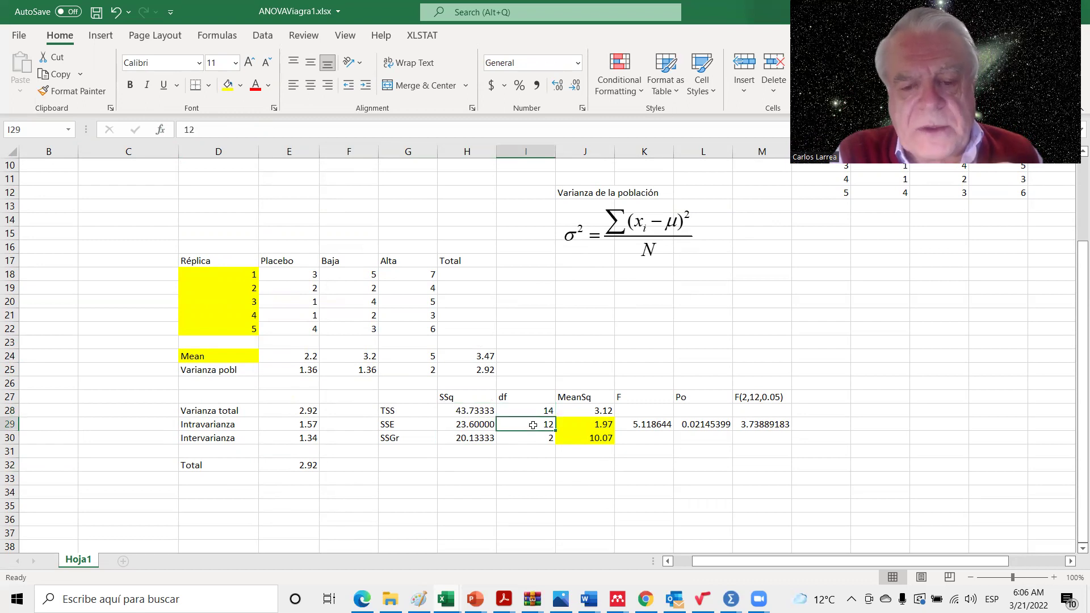
click(535, 440)
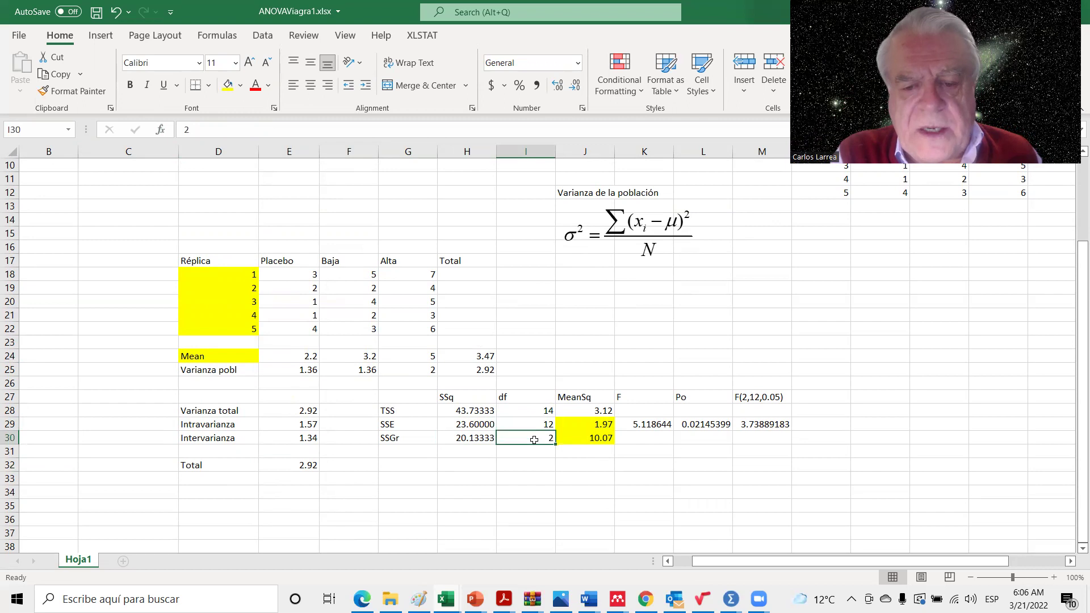
Inspect the MeanSq formulas in J28:J30 and the F and FDIST probability cells in K29:L29
click(582, 411)
click(583, 432)
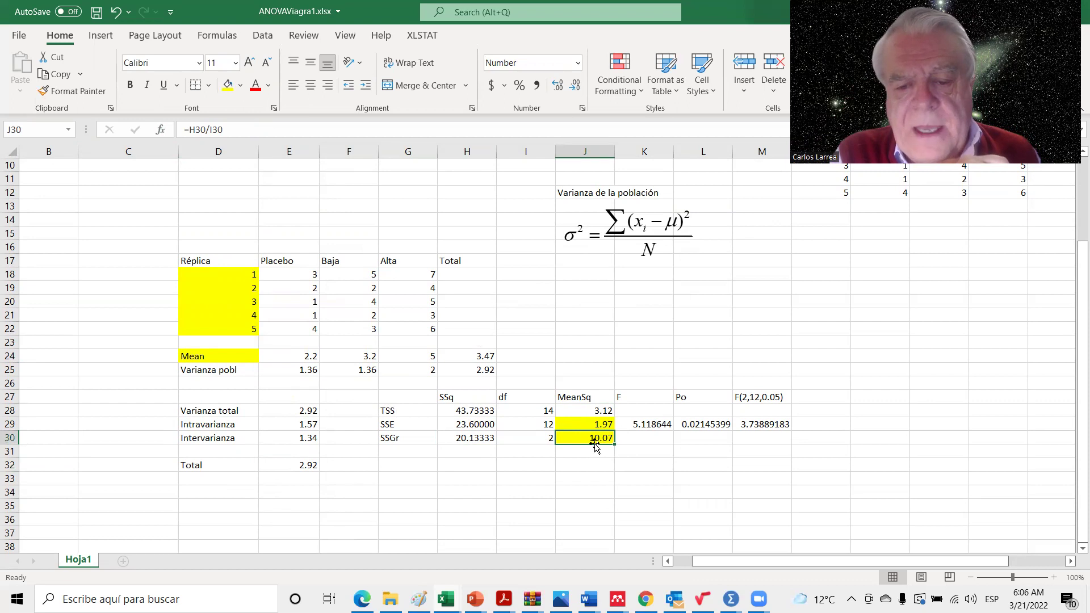
click(588, 426)
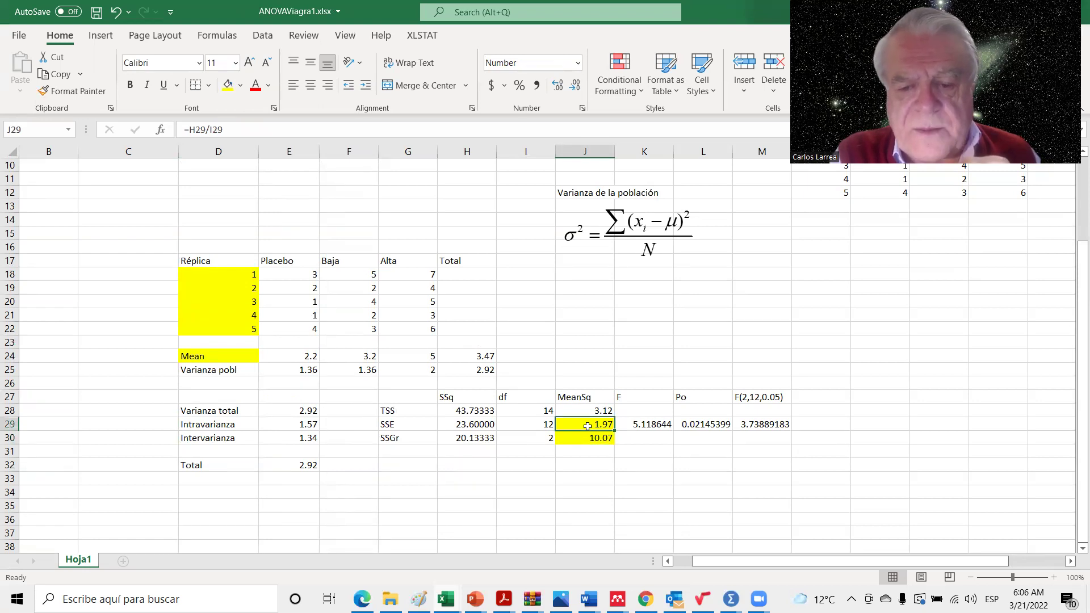
click(646, 423)
click(689, 425)
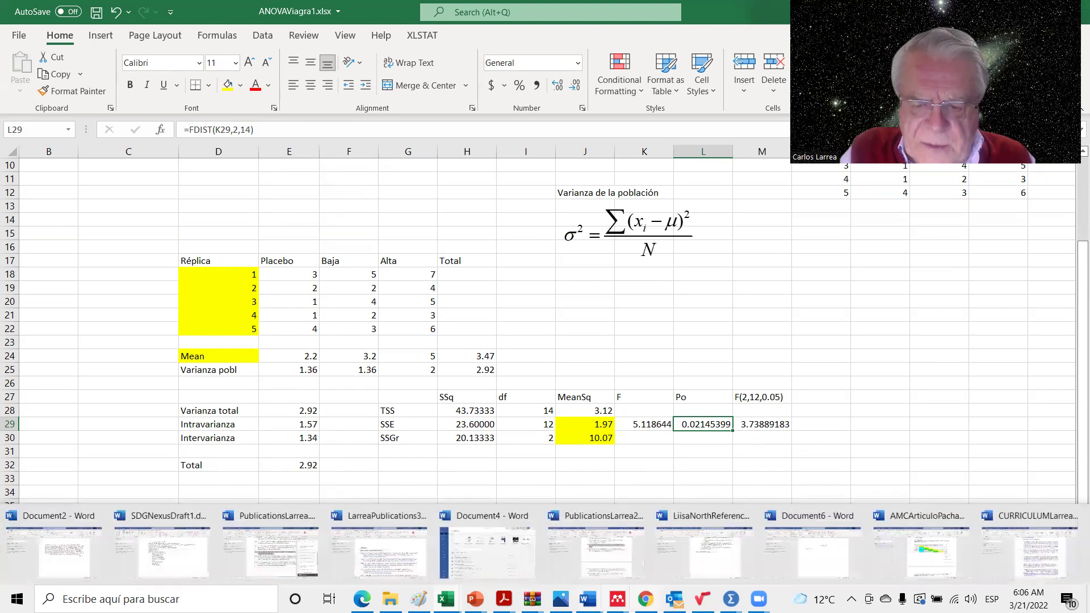
Switch to the Anova1Factor.sav data set in IBM SPSS Statistics and view its Replica, Tratamiento and Score columns
mouse_move(730, 599)
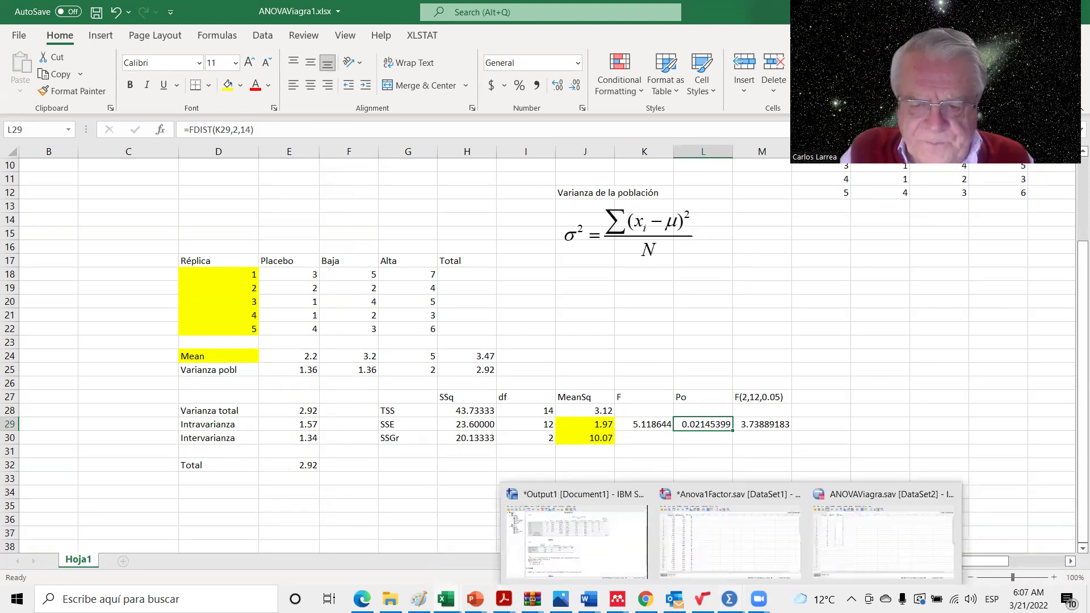
click(715, 555)
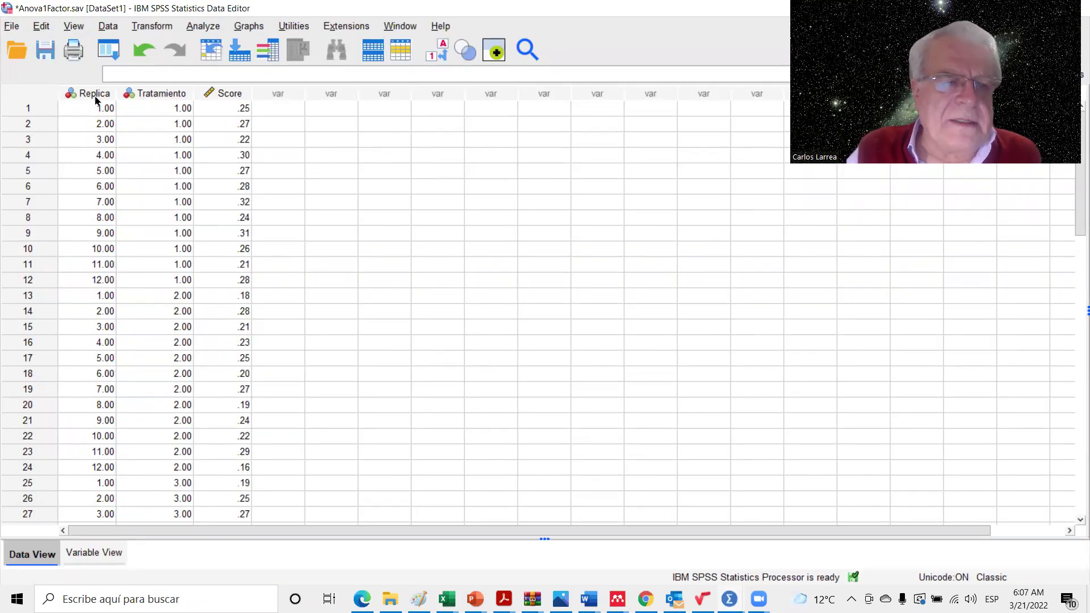
mouse_move(95, 100)
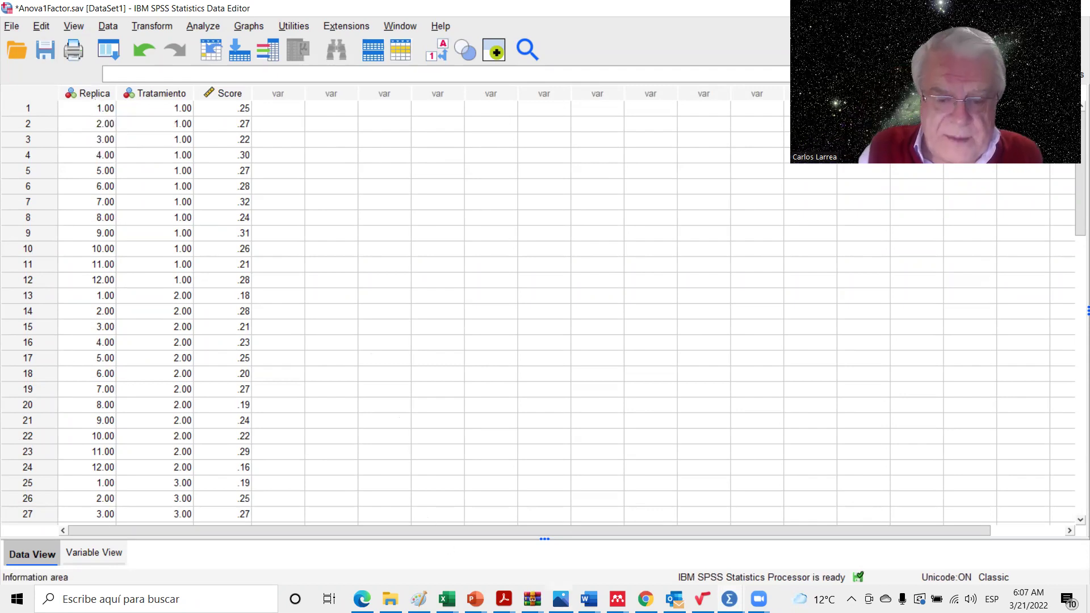
Switch to ANOVA1.xlsx in Excel to compare its treatment table, and return to the Anova1Factor.sav data set in SPSS
mouse_move(446, 599)
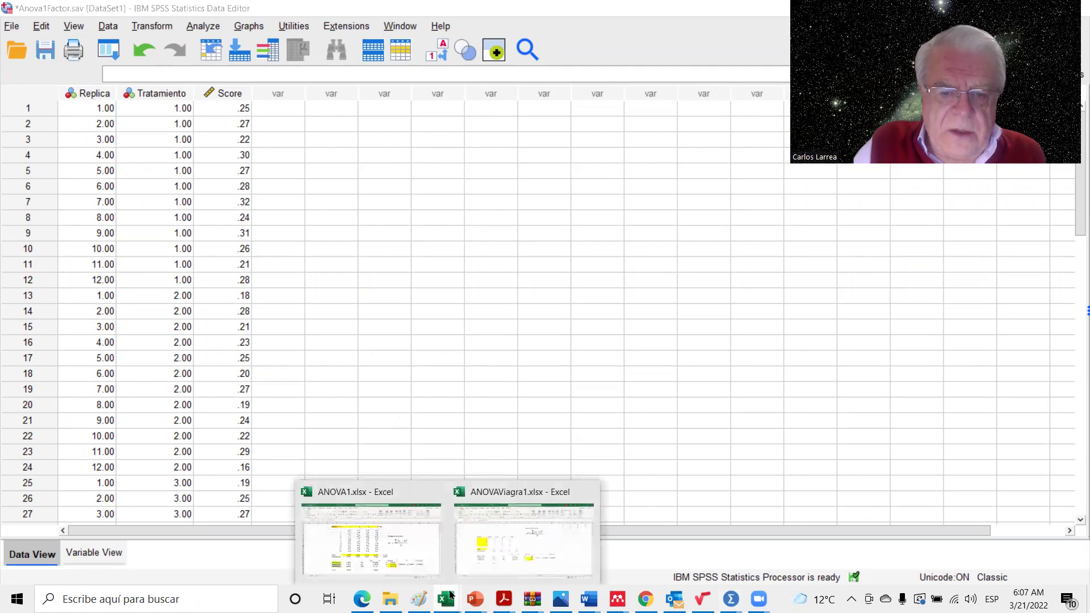
click(382, 559)
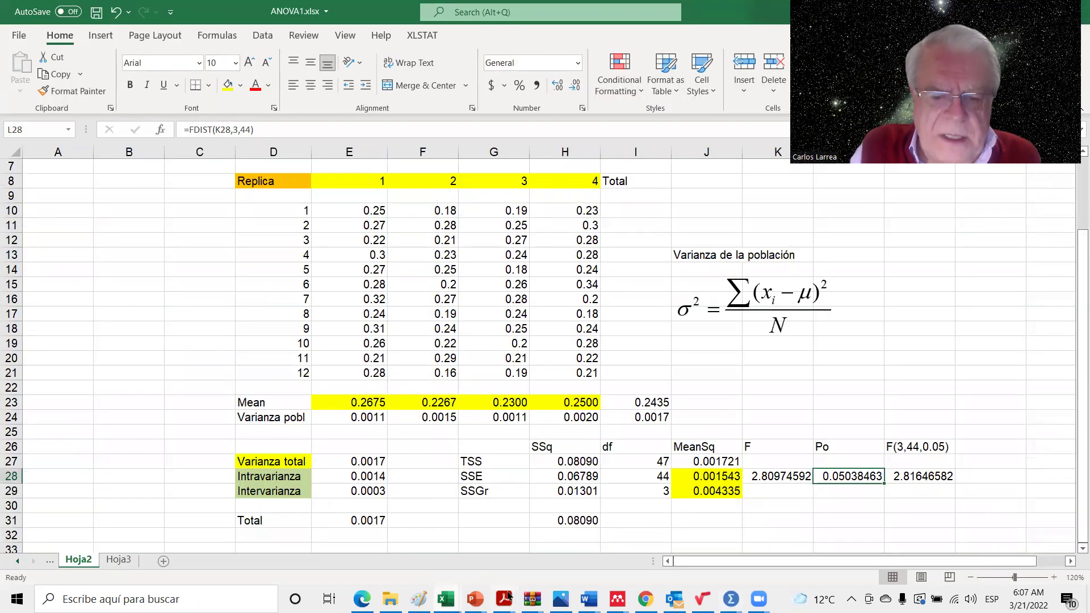
click(730, 599)
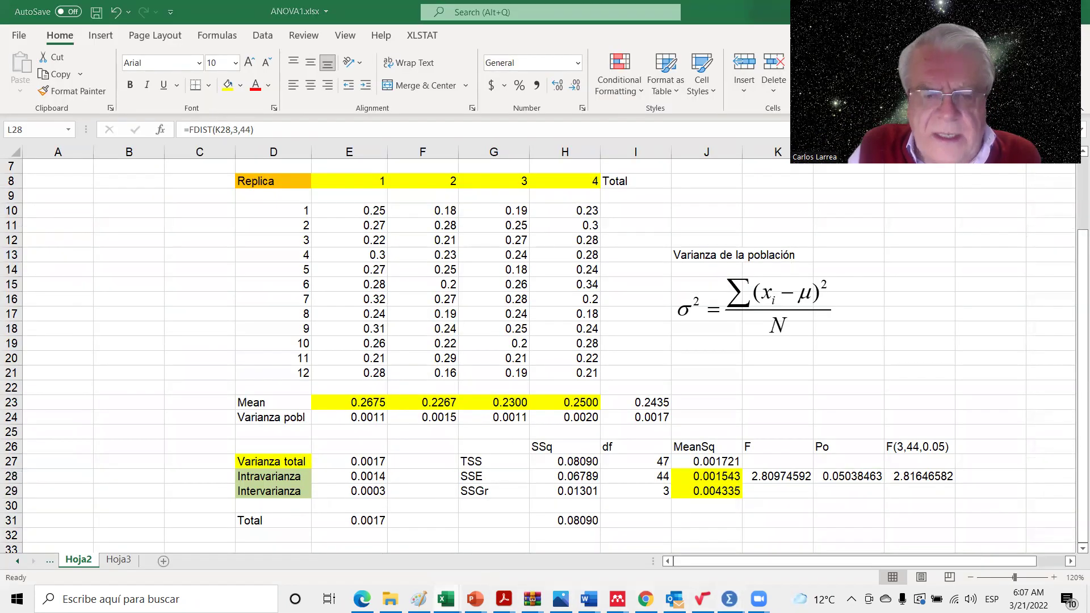
click(676, 498)
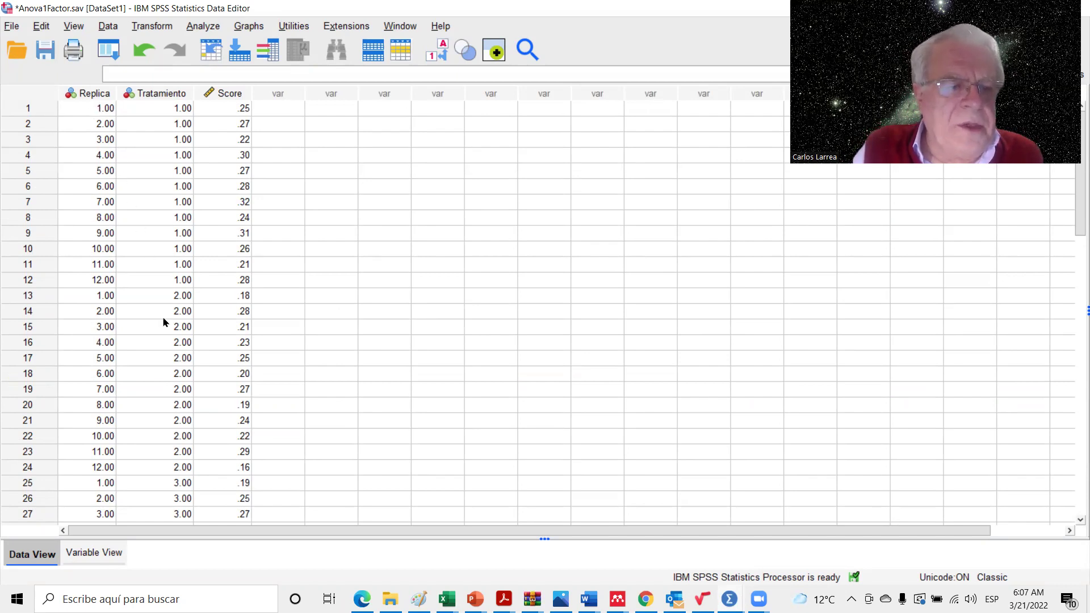
Examine how the replicas and scores of the four treatments are stacked across the rows of the Anova1Factor.sav data set
scroll(118, 280, down, 6)
scroll(117, 281, down, 4)
scroll(118, 280, up, 10)
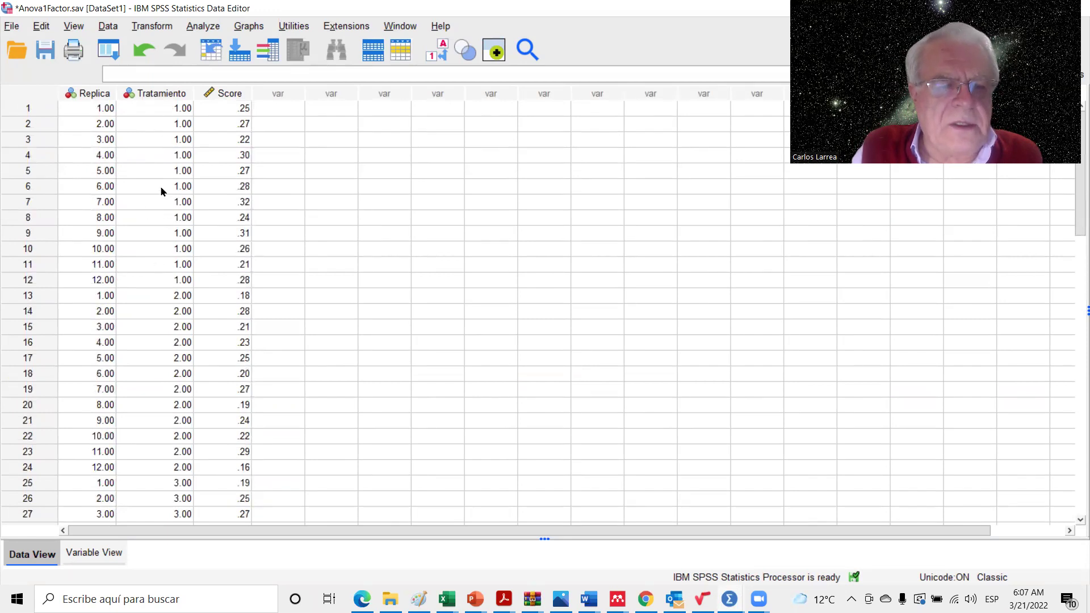
scroll(166, 360, down, 2)
scroll(166, 361, down, 7)
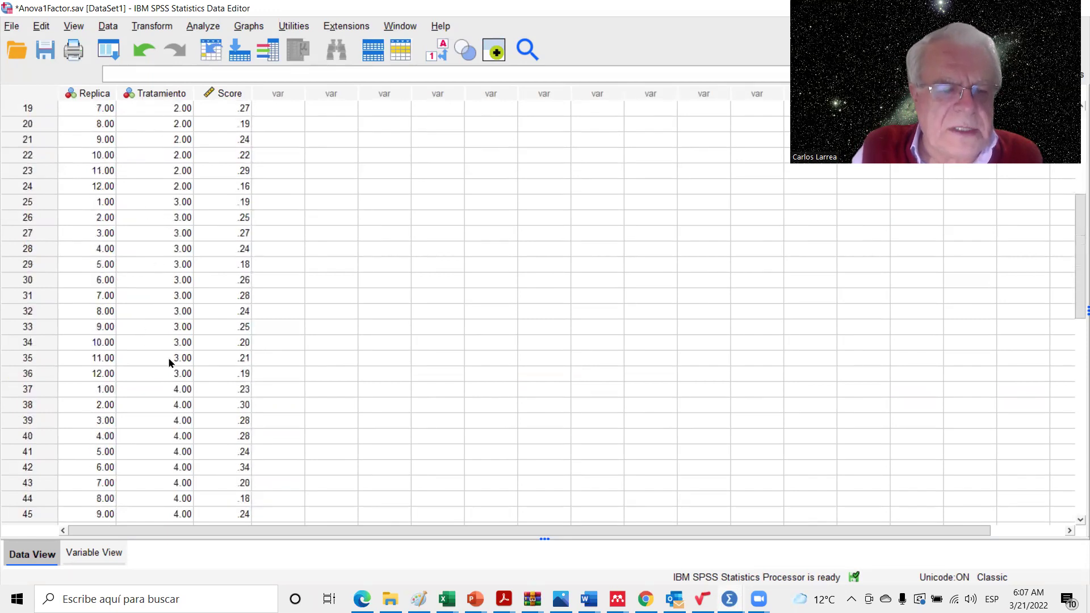
scroll(168, 362, up, 9)
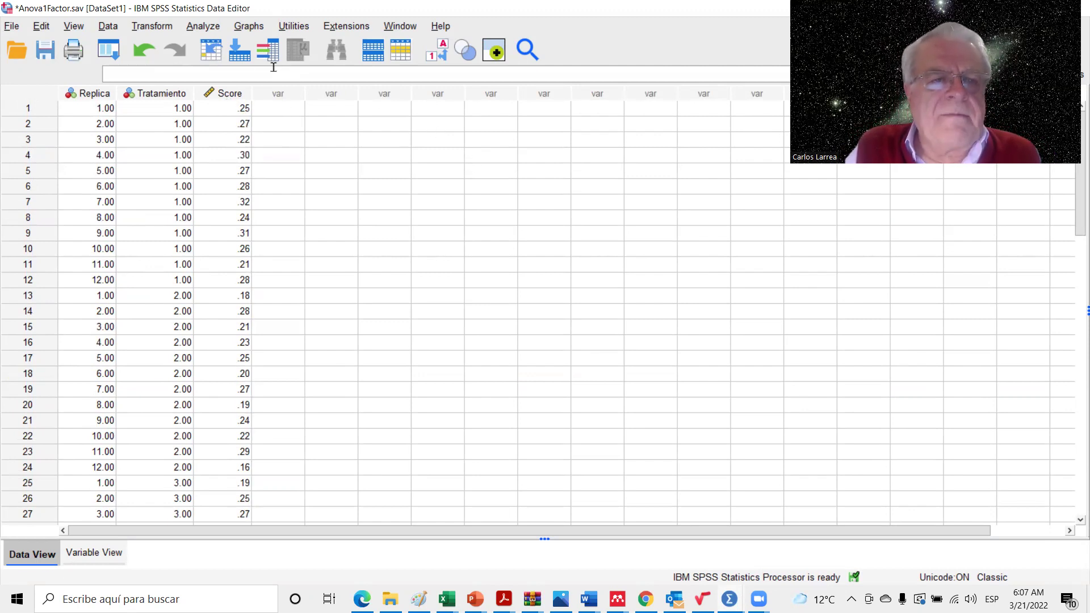
Run a One-Way ANOVA with Score as the dependent variable and Tratamiento as the factor
click(204, 28)
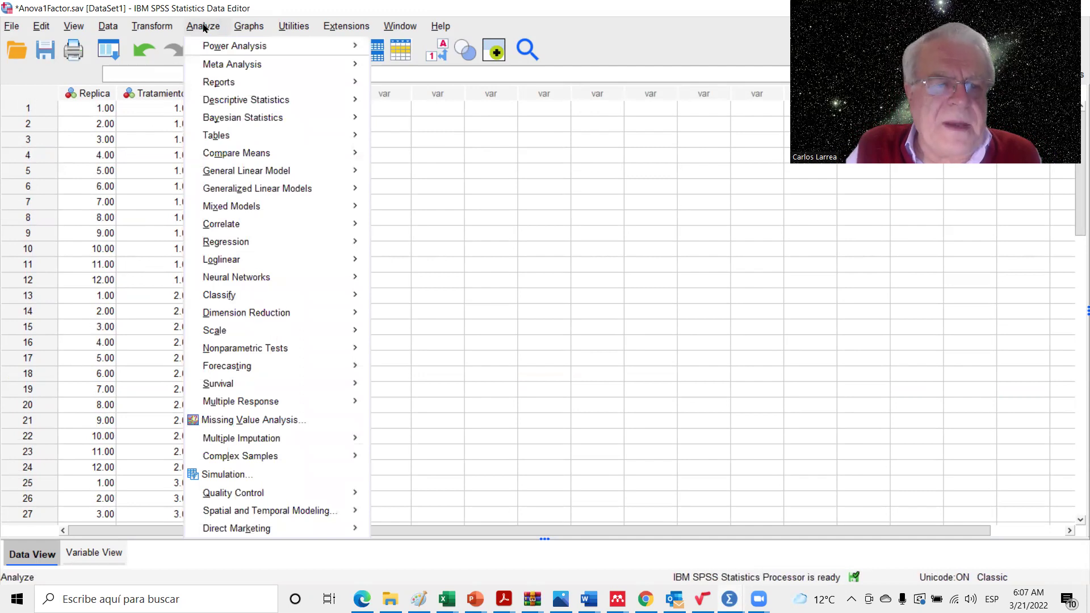
mouse_move(260, 161)
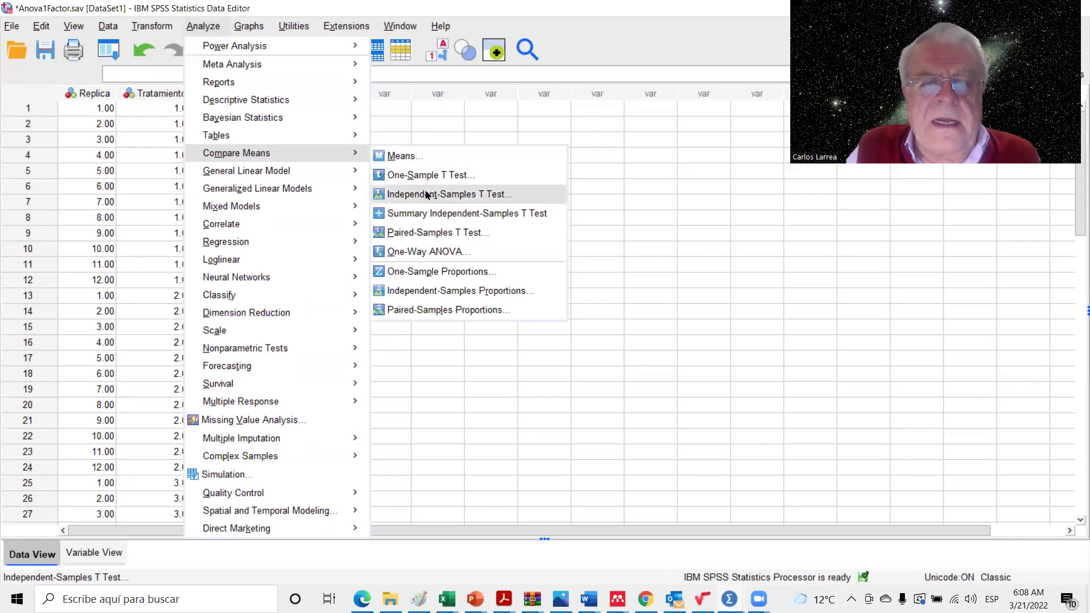
click(436, 251)
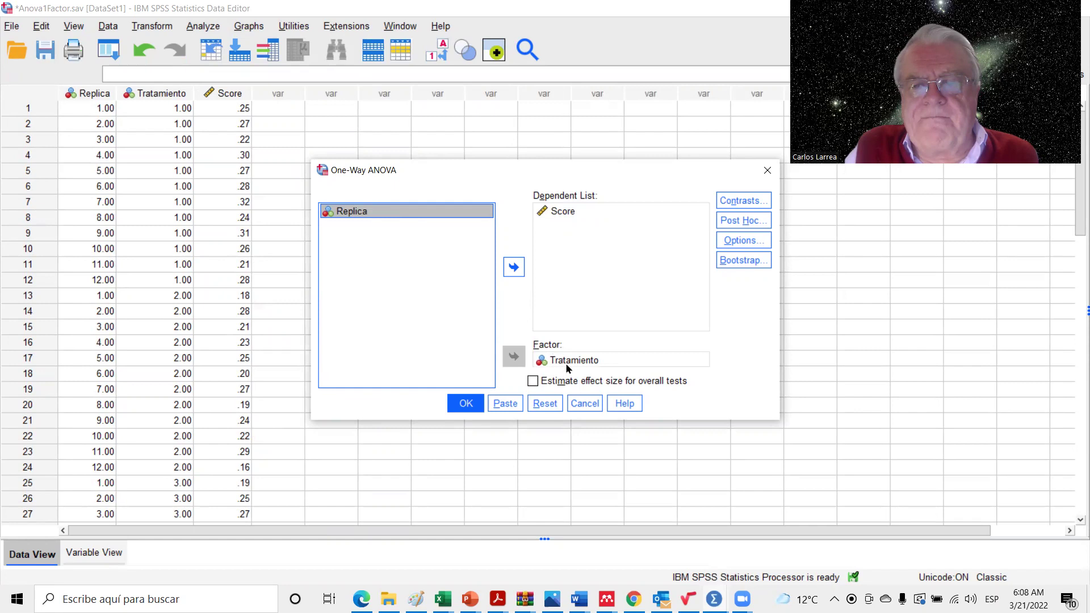
click(465, 404)
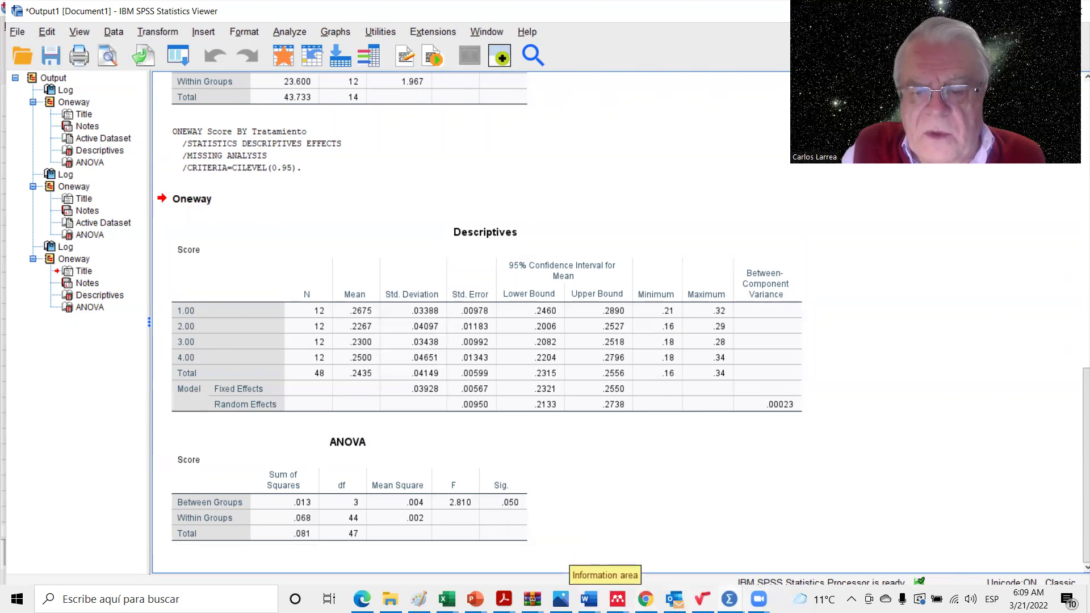
Switch to the ANOVAViagra.sav data set and run a One-Way ANOVA with libido as the dependent variable and dose as the factor
mouse_move(730, 599)
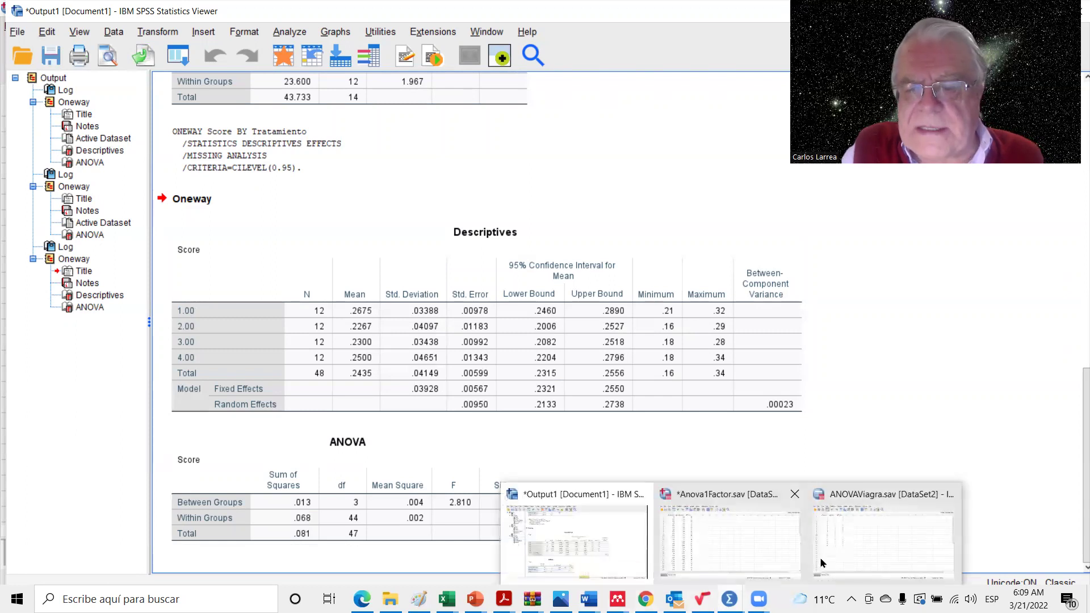
click(884, 539)
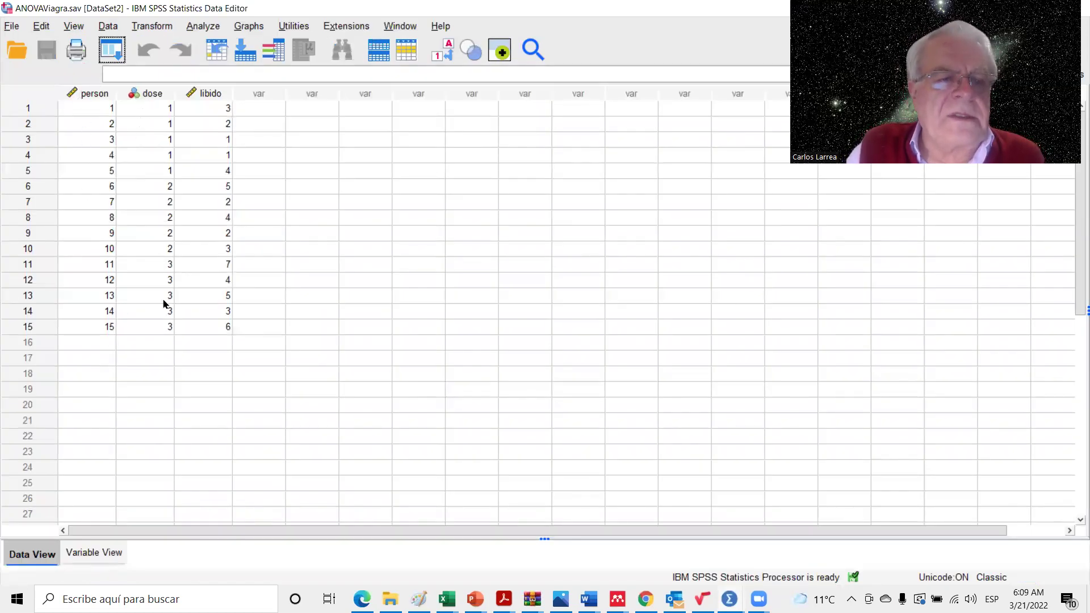
click(215, 28)
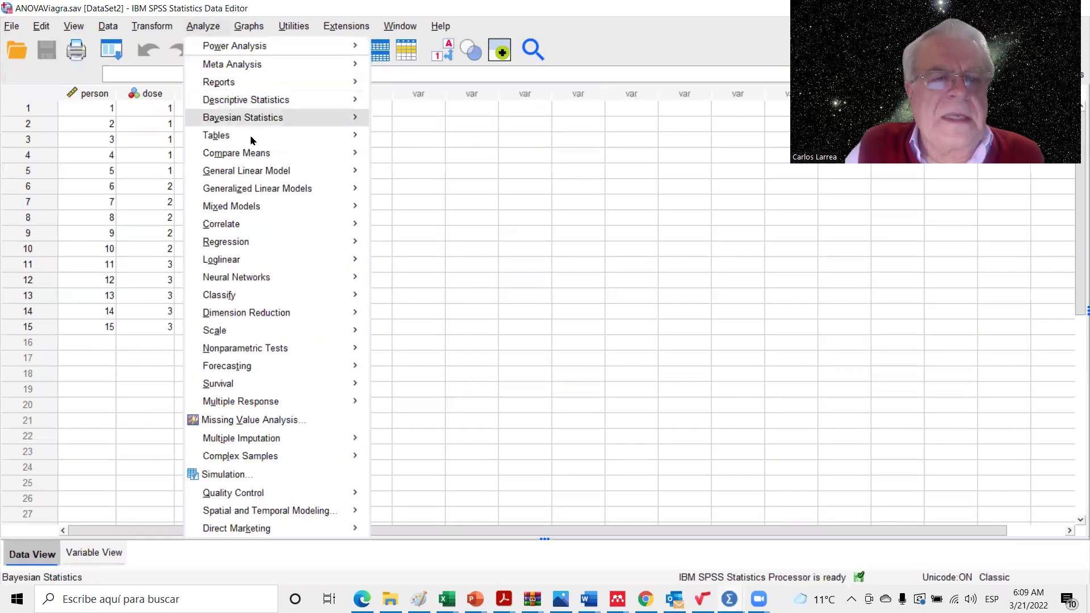
mouse_move(270, 157)
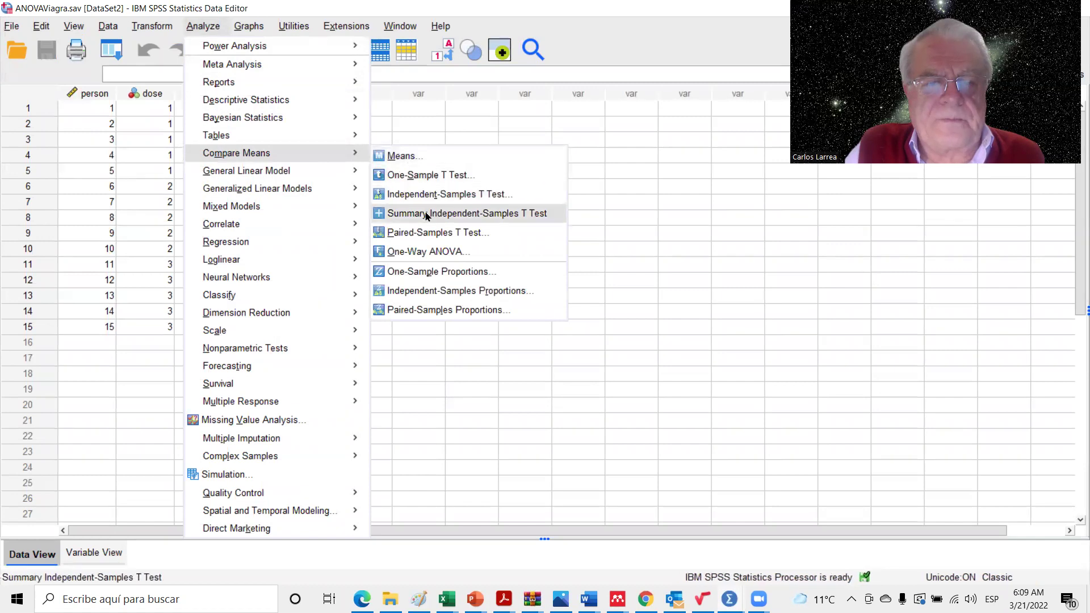
click(424, 252)
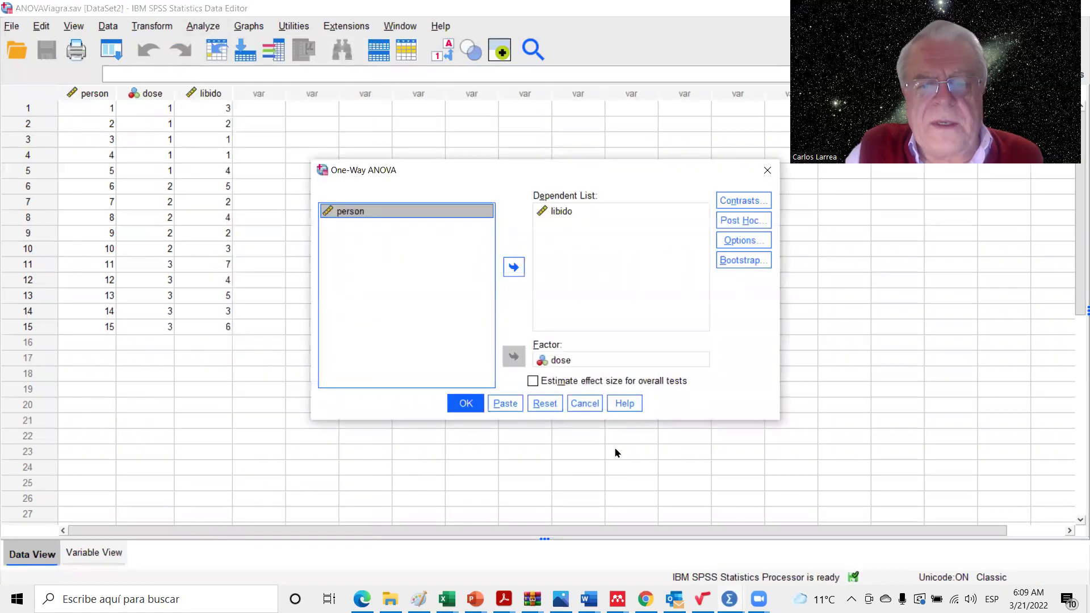
click(462, 400)
click(519, 524)
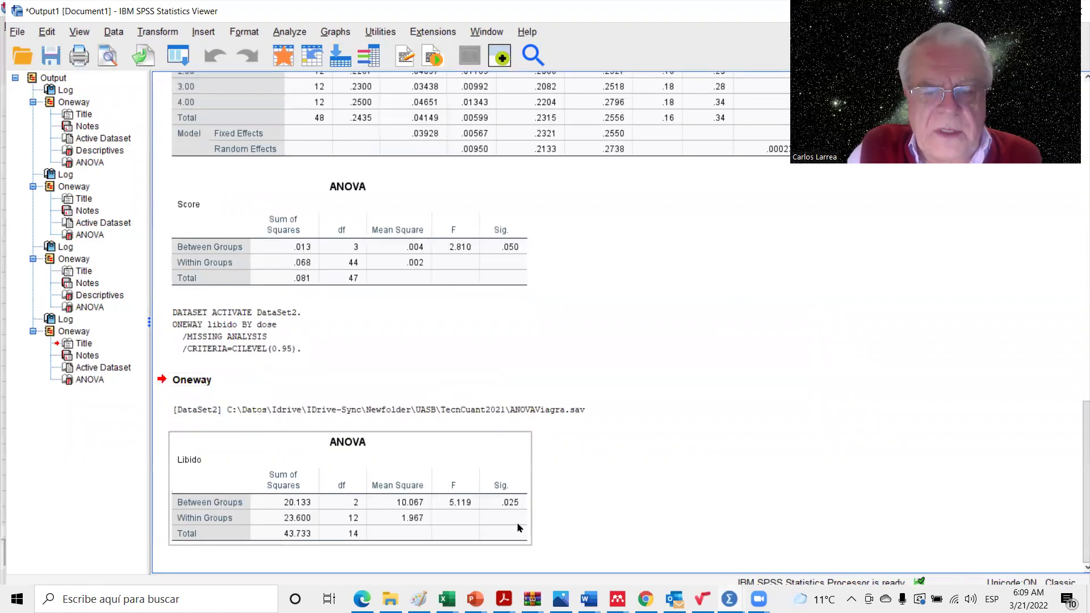
click(596, 493)
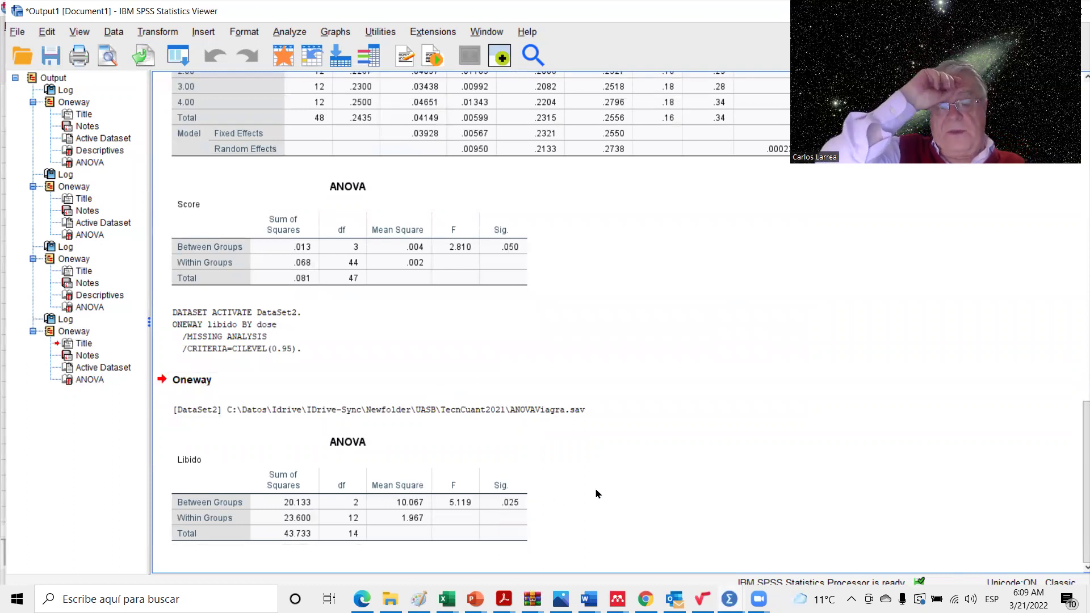